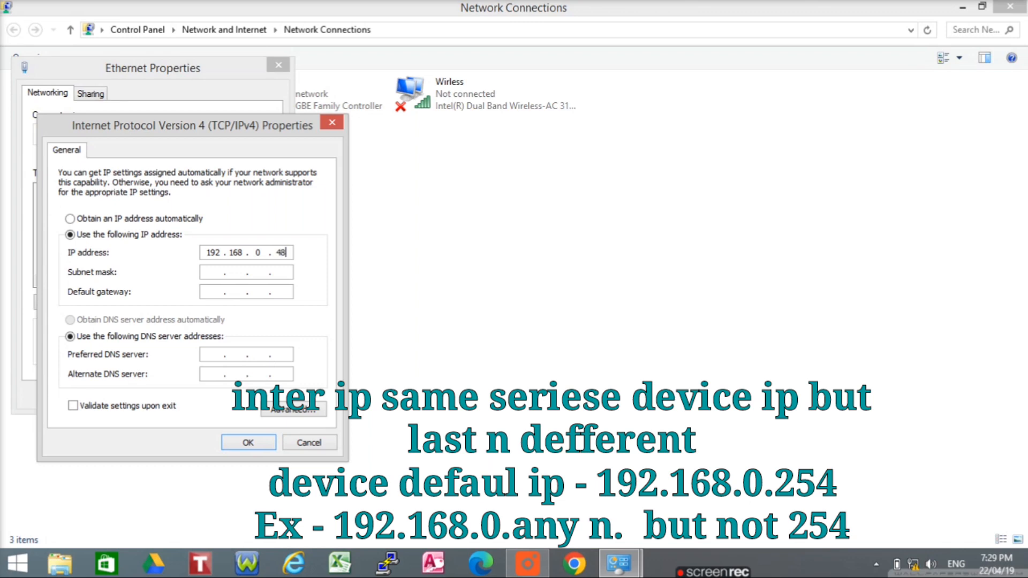
Apply subnet mask 255.255.255.0 with static IP 192.168.0.48 and confirm both Ethernet dialogs
click(235, 272)
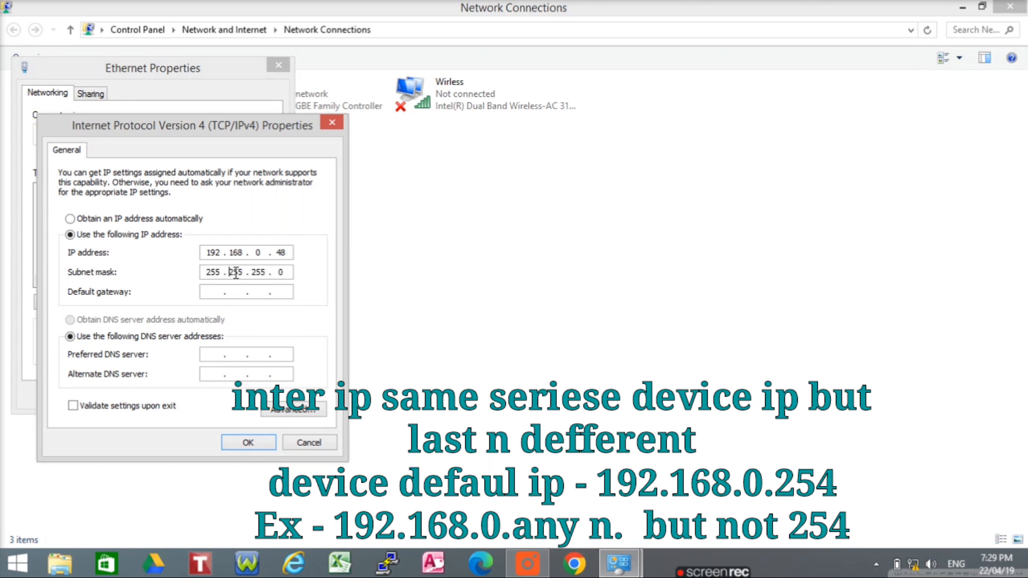
click(249, 442)
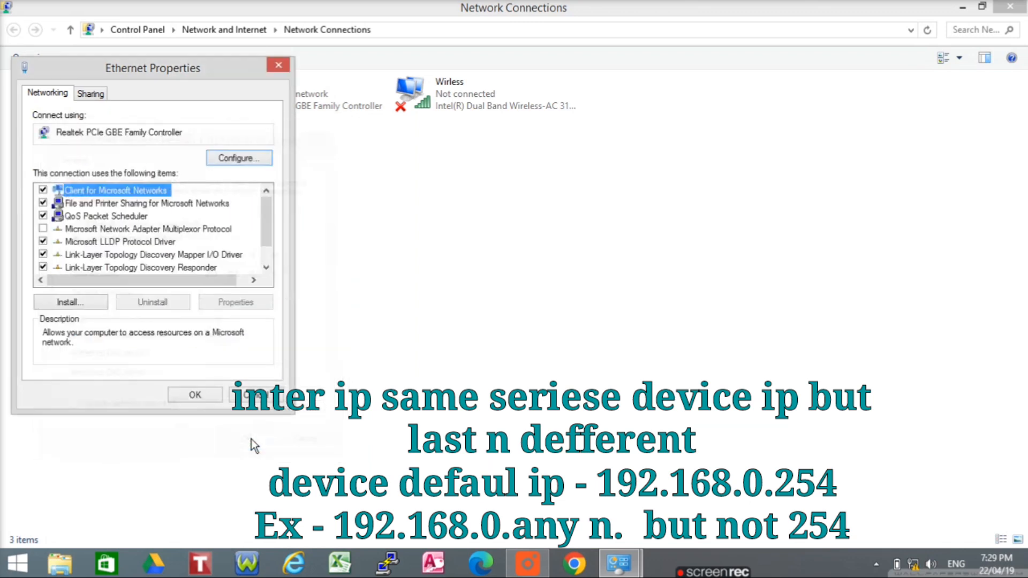
click(197, 395)
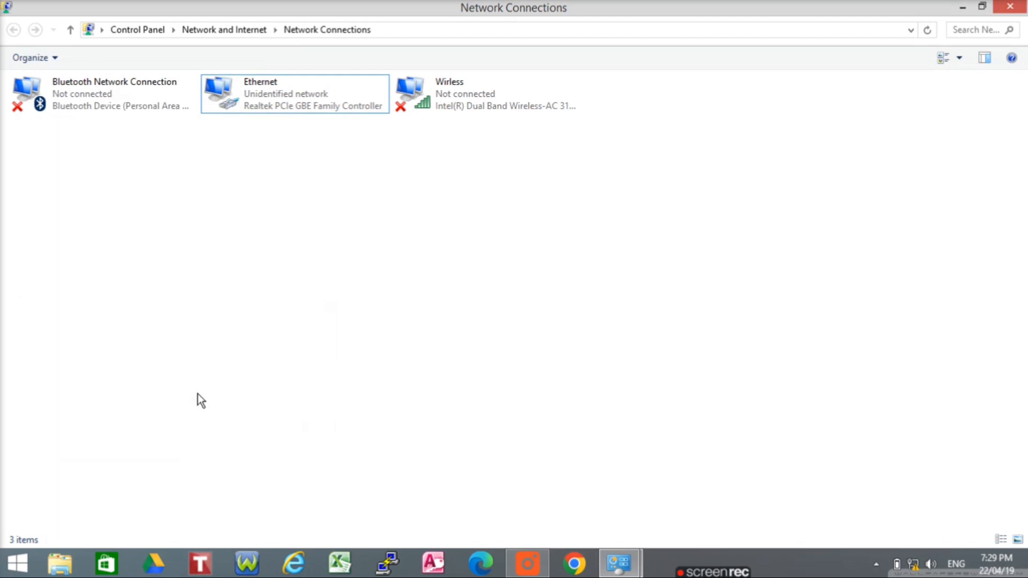
Close Control Panel and open 192.168.0.254 in Chrome, proceeding past the privacy warning
click(1011, 8)
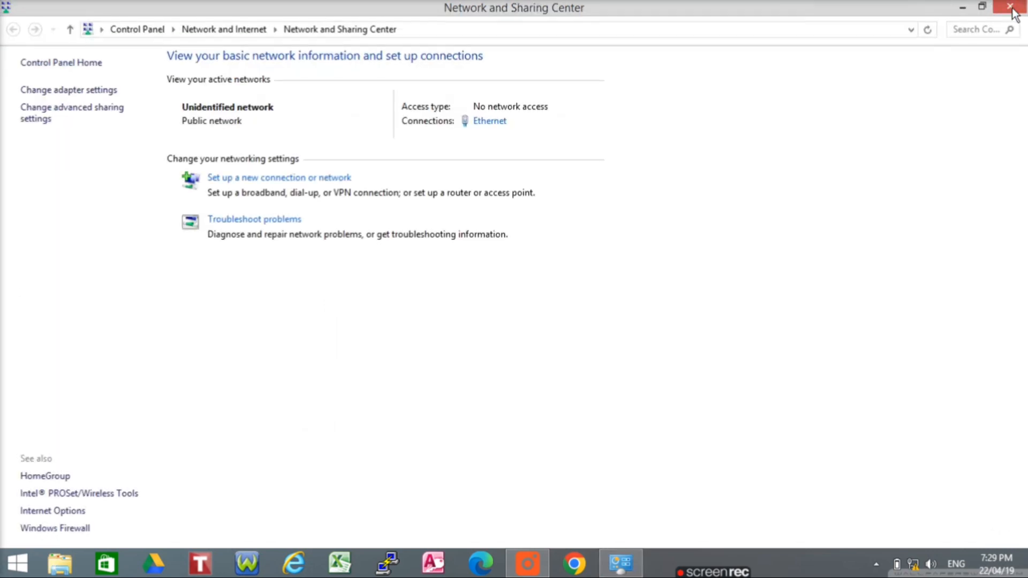
click(1011, 8)
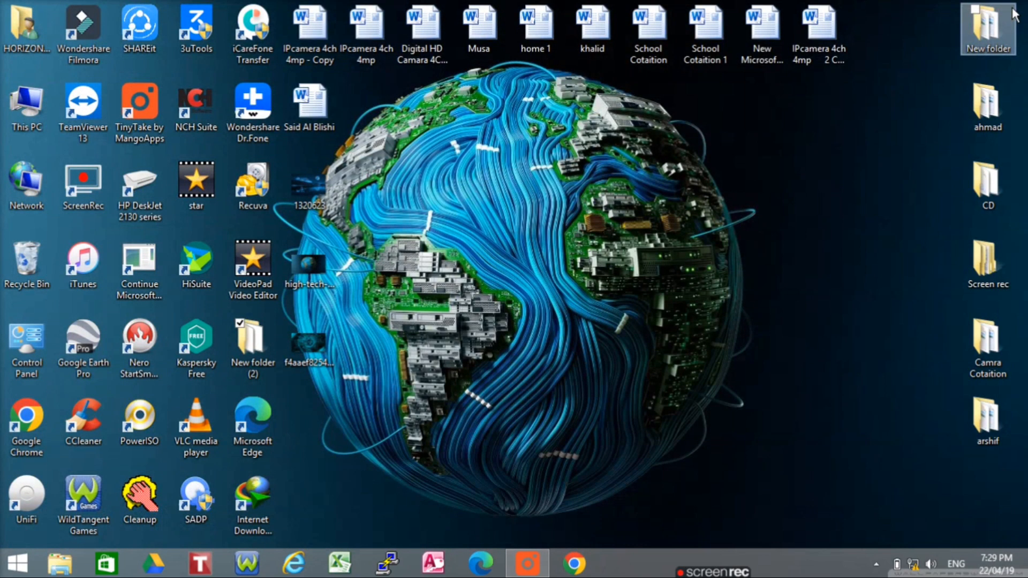
click(578, 566)
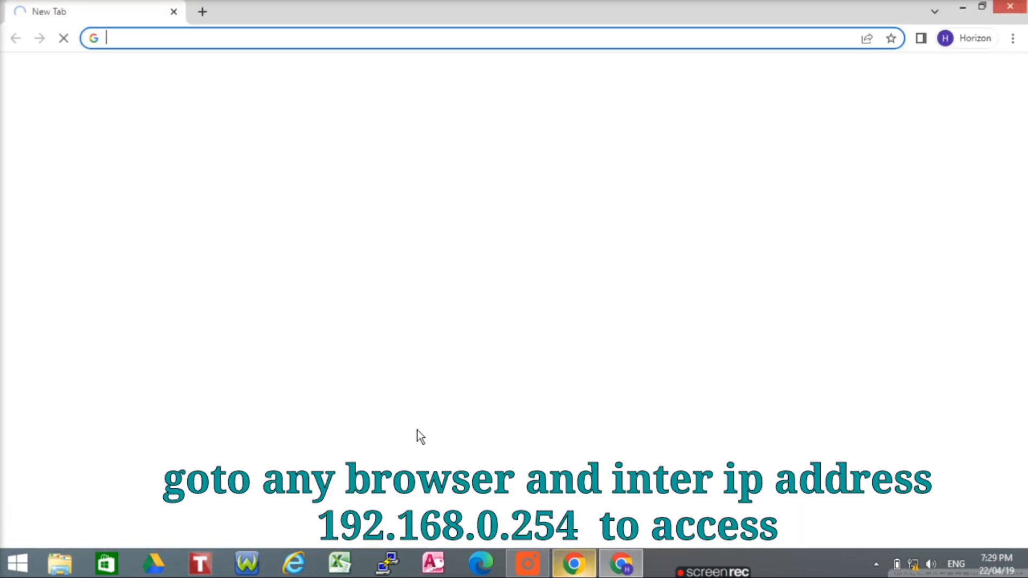
click(131, 39)
text(1)
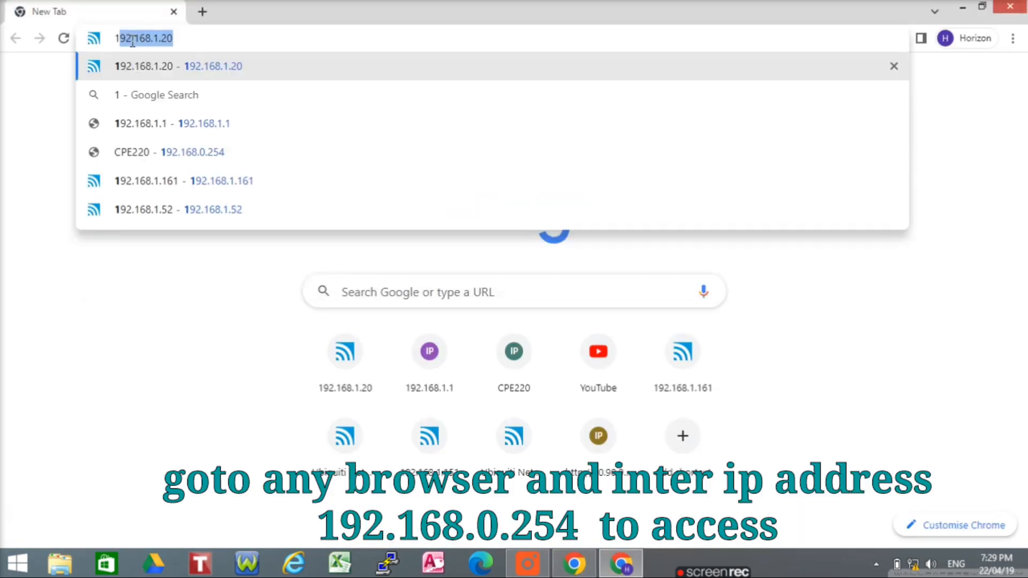
text(92.168)
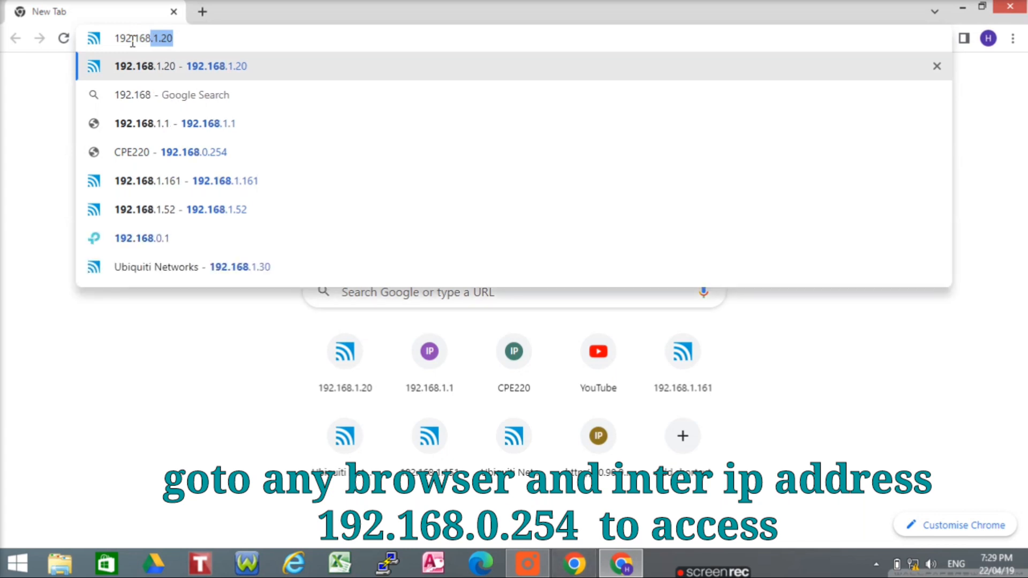
text(.0.254)
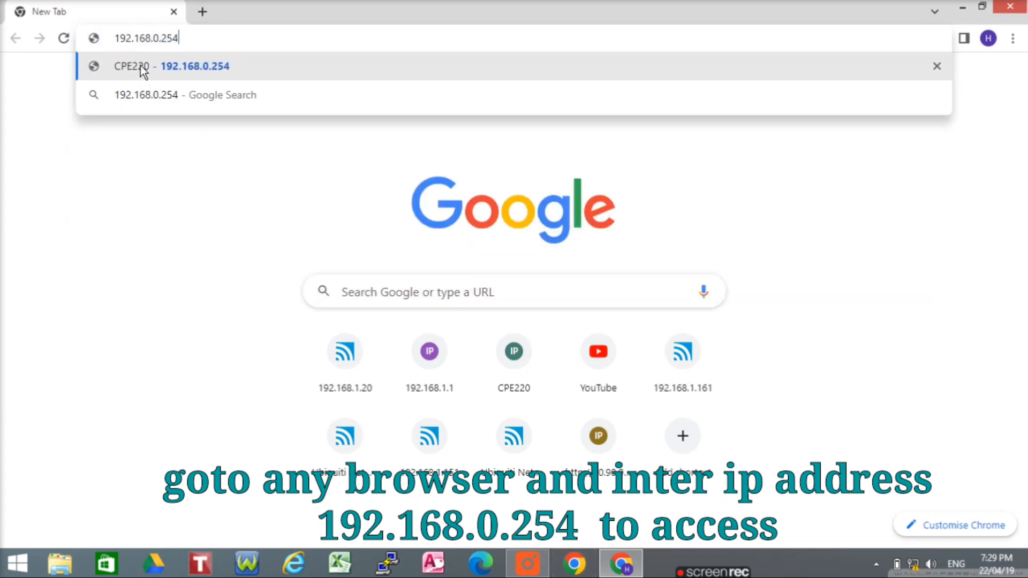
click(140, 67)
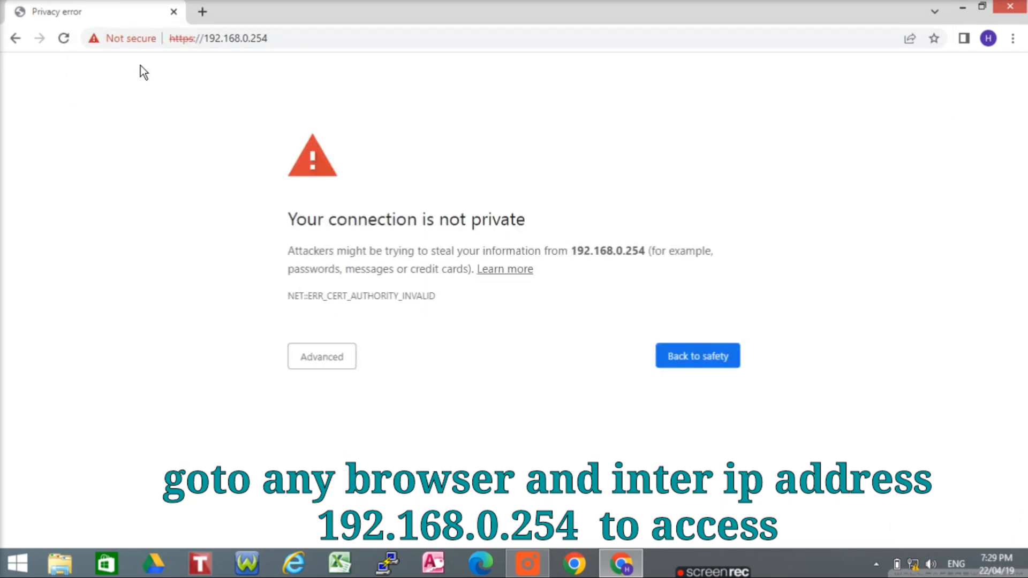
click(327, 361)
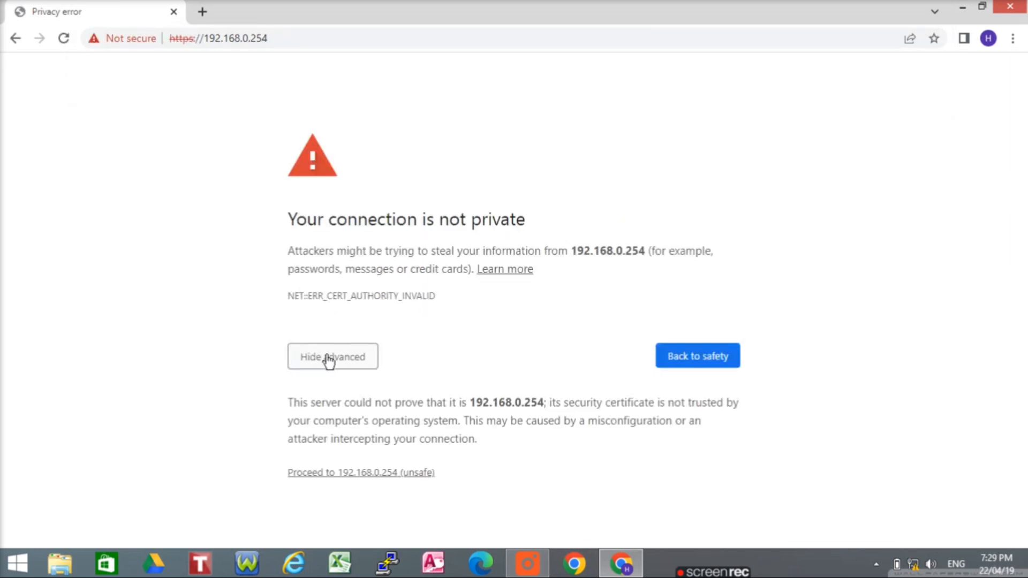
click(375, 472)
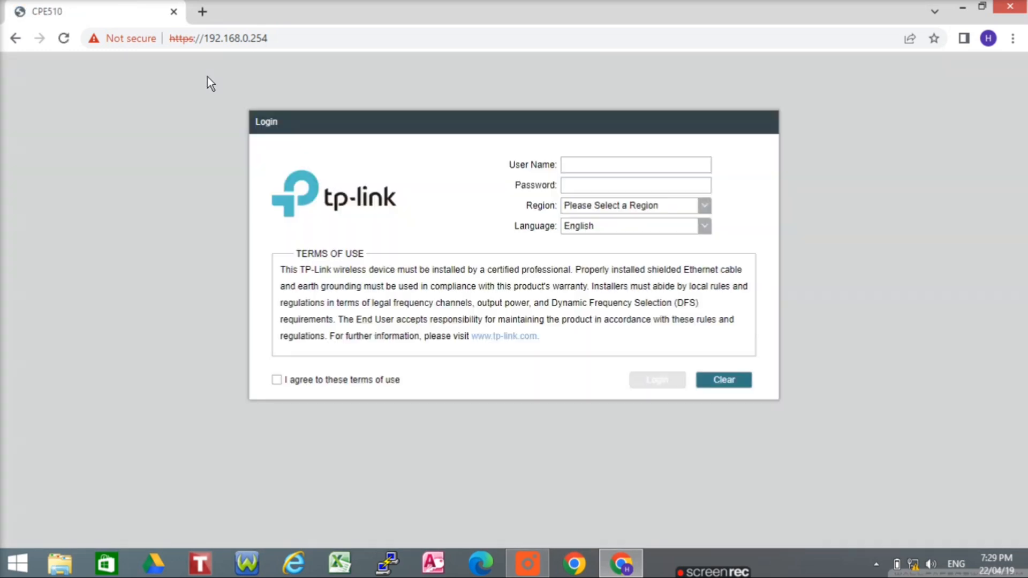
Sign in with the default user name and password, region United States, terms accepted
click(579, 170)
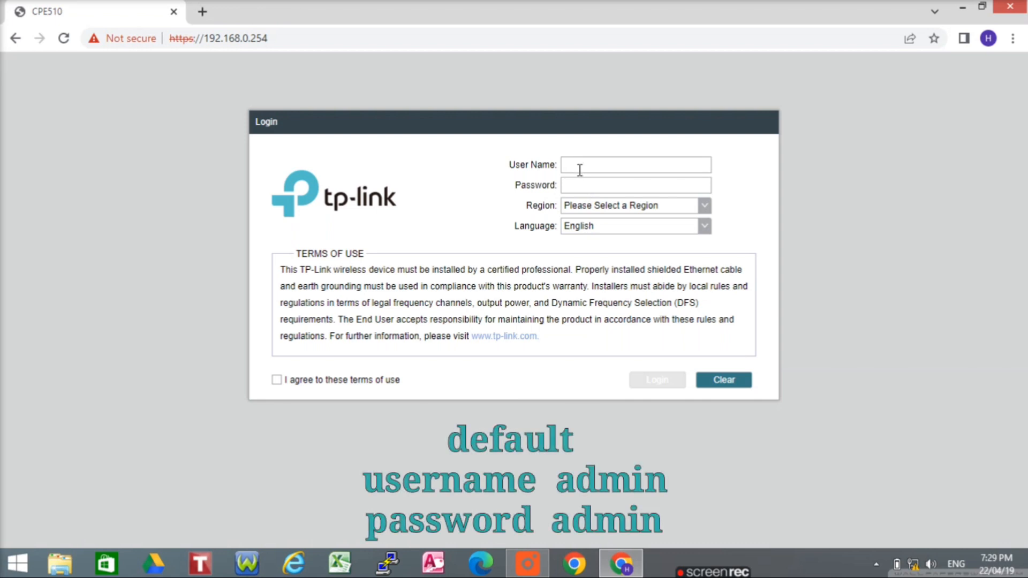
text(admin)
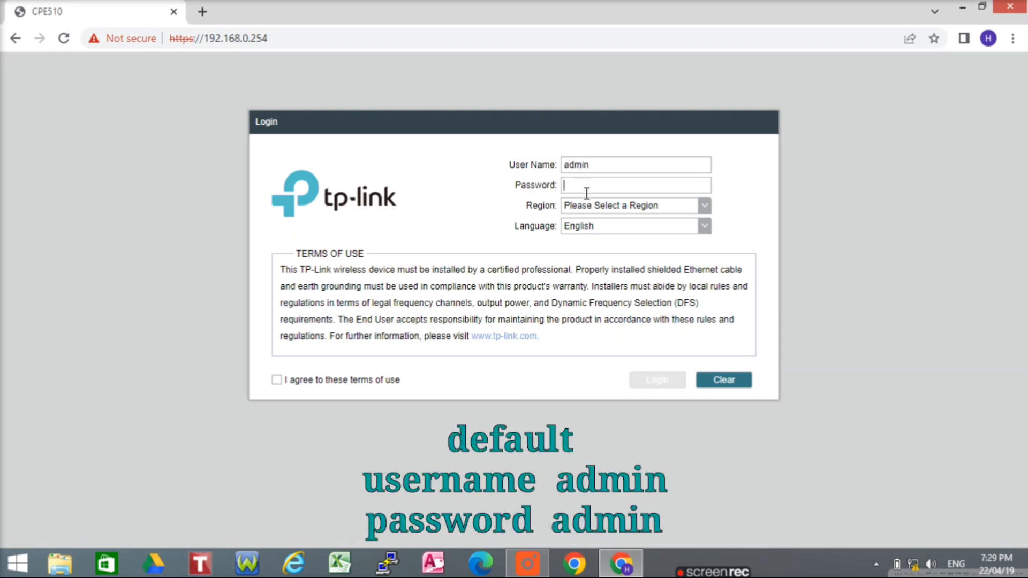
click(586, 190)
text(admin)
click(705, 206)
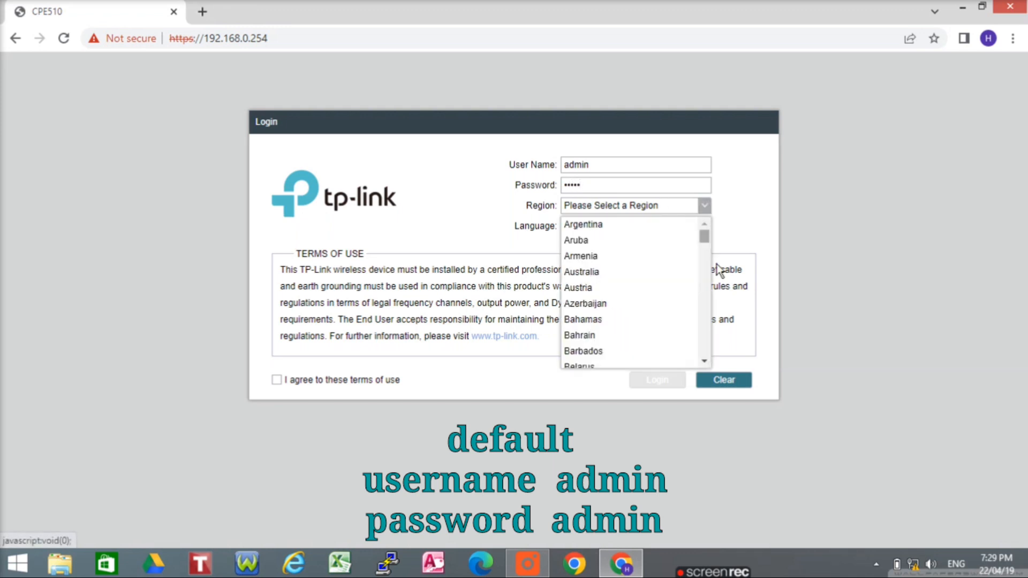
drag(708, 243, 719, 386)
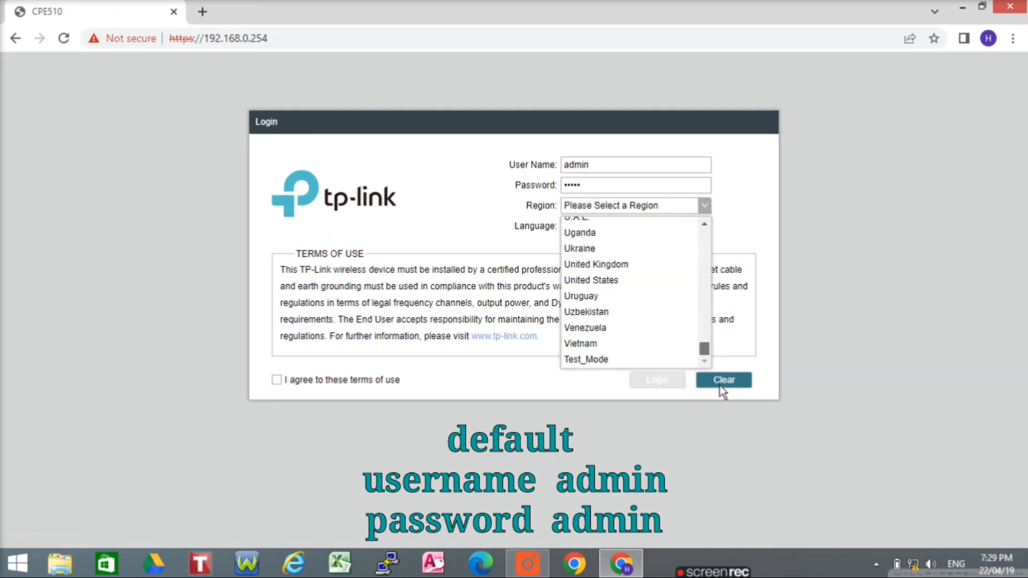
click(597, 282)
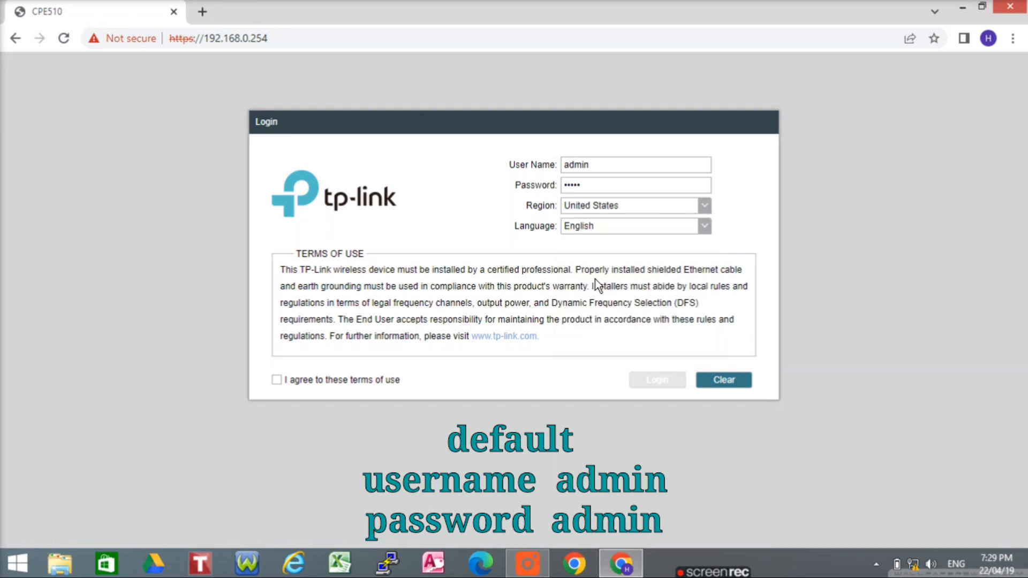
click(277, 380)
click(659, 380)
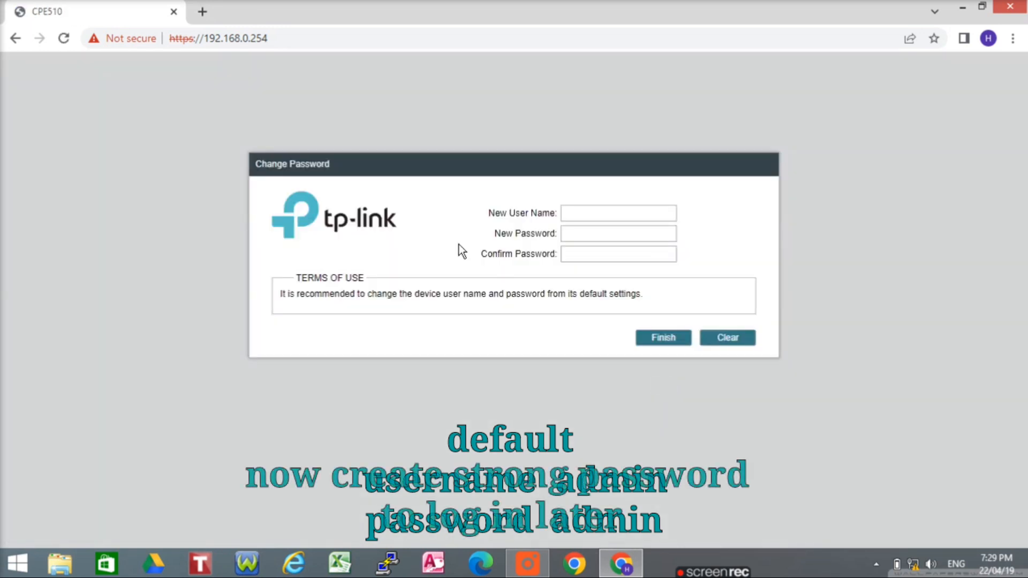
Enter a new user name and password, confirm the password, and finish
text(admin)
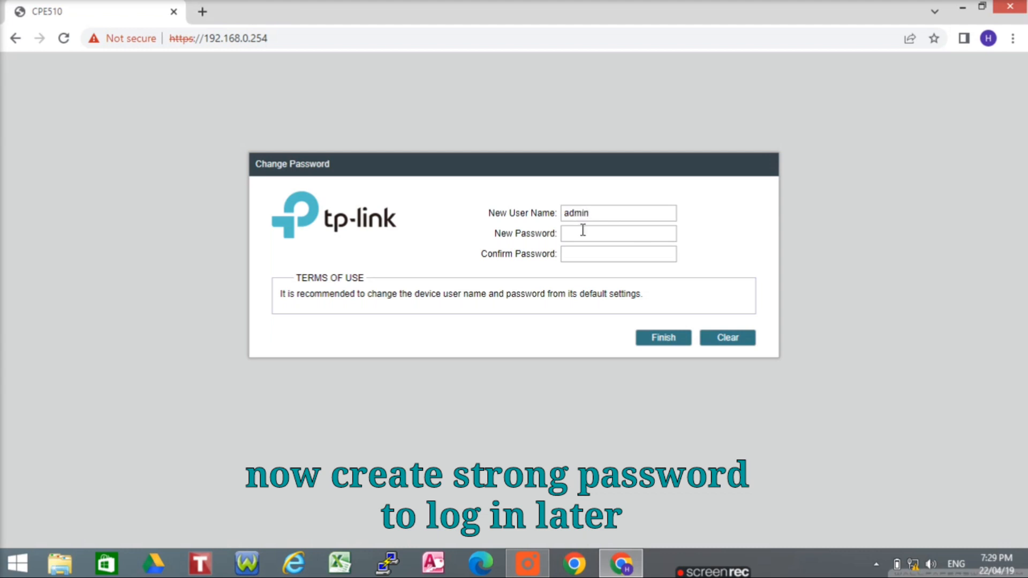
text(••••••••)
click(582, 259)
text(••••••••)
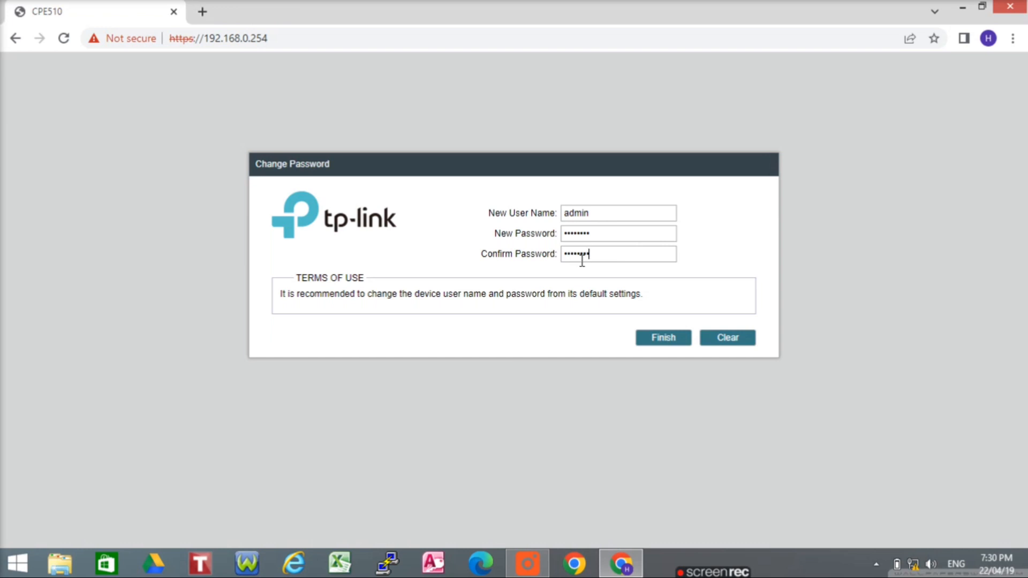
click(661, 335)
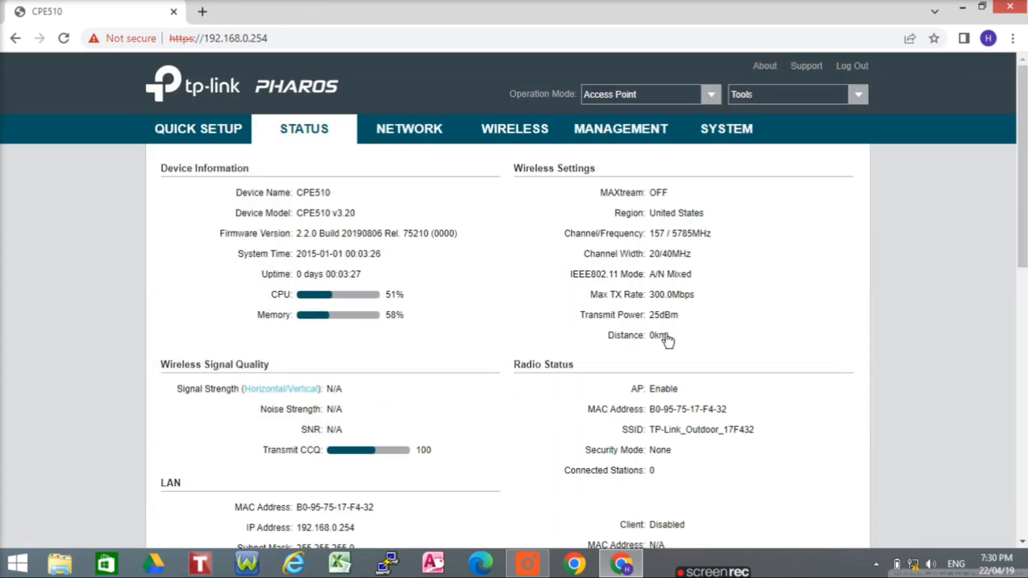
Look over the NETWORK and QUICK SETUP pages, then go to the WIRELESS settings
click(410, 133)
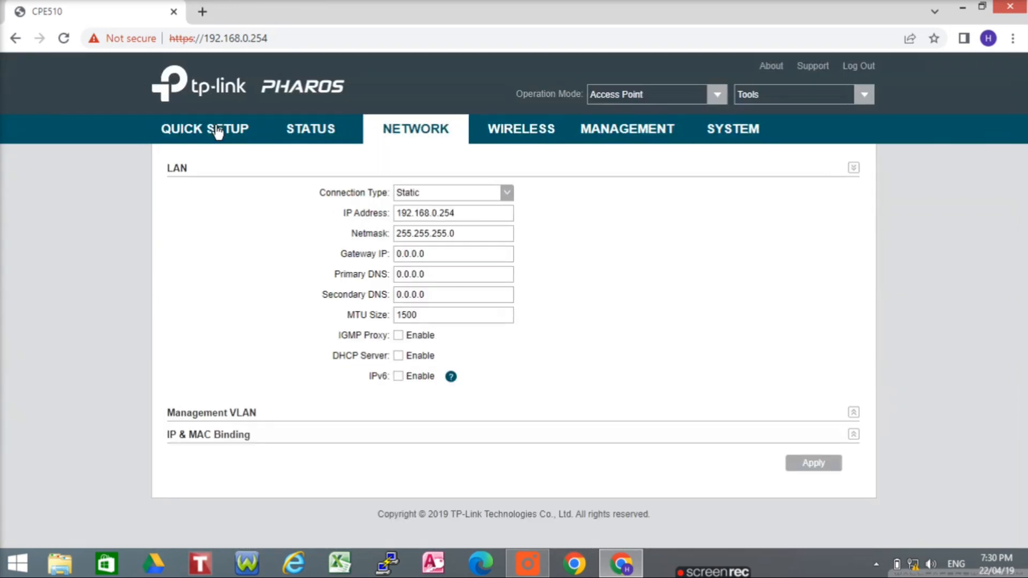
click(215, 129)
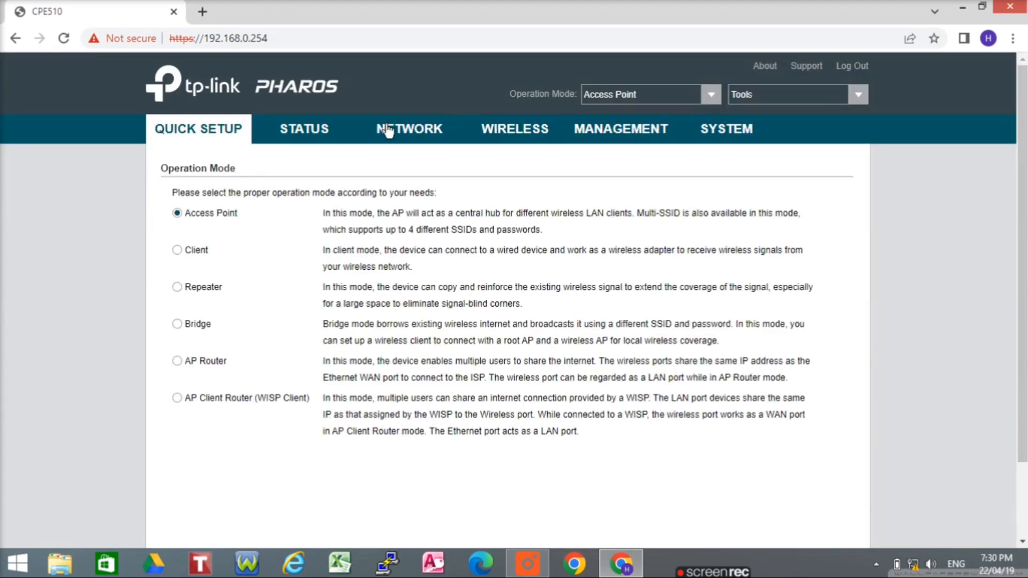
click(521, 131)
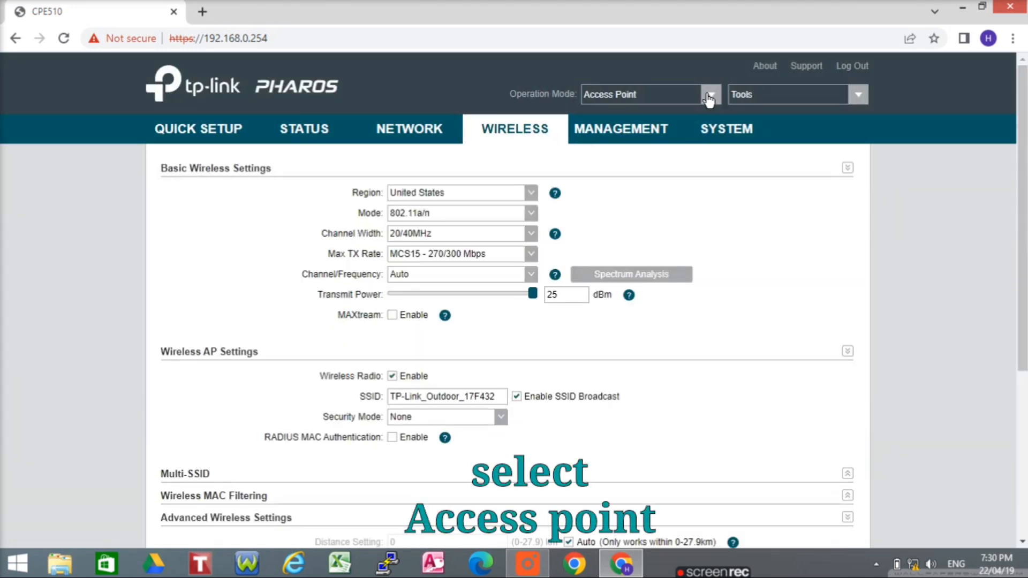
click(710, 97)
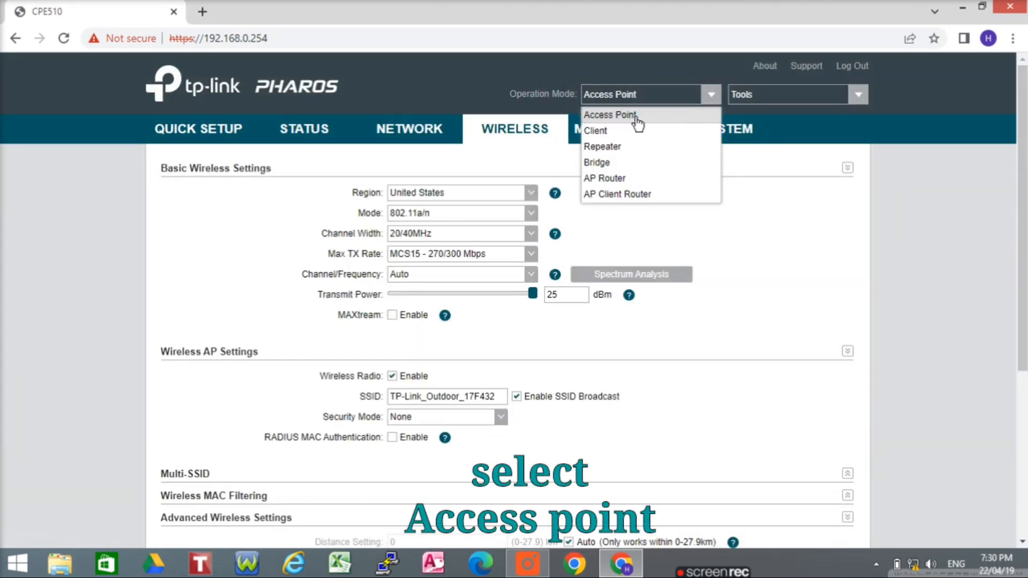
click(637, 116)
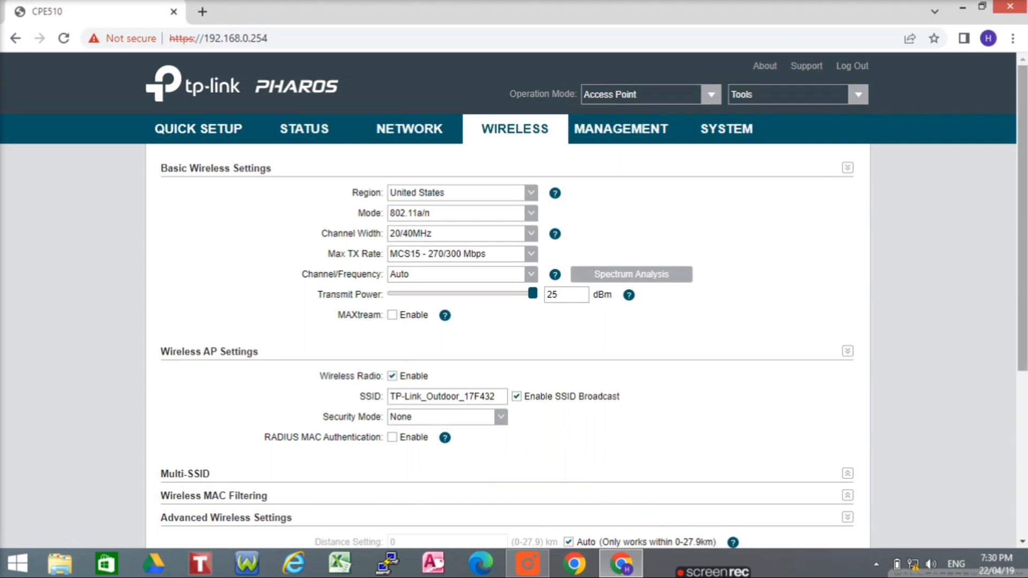
scroll(709, 289, down, 5)
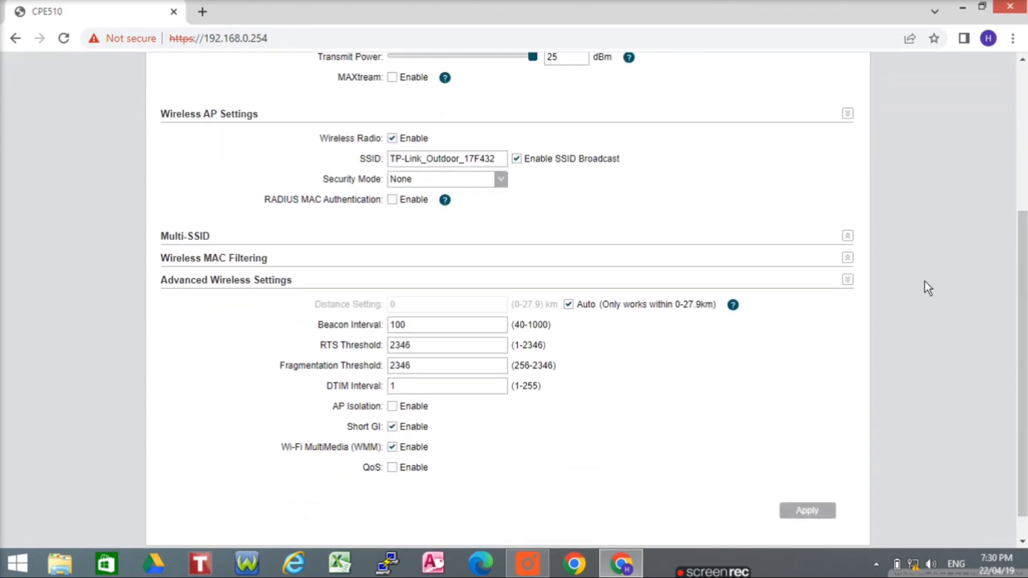
scroll(583, 199, up, 3)
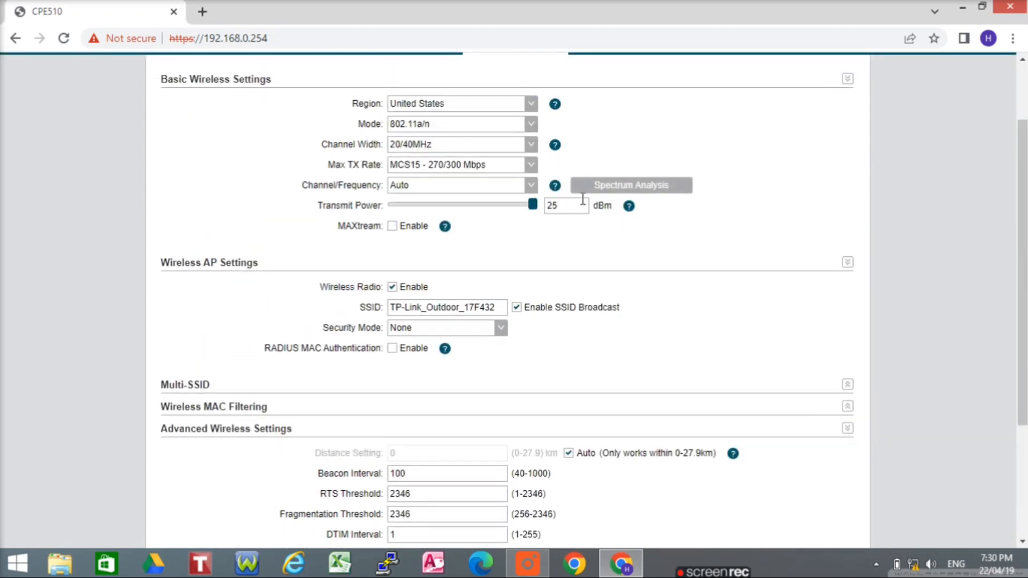
click(527, 110)
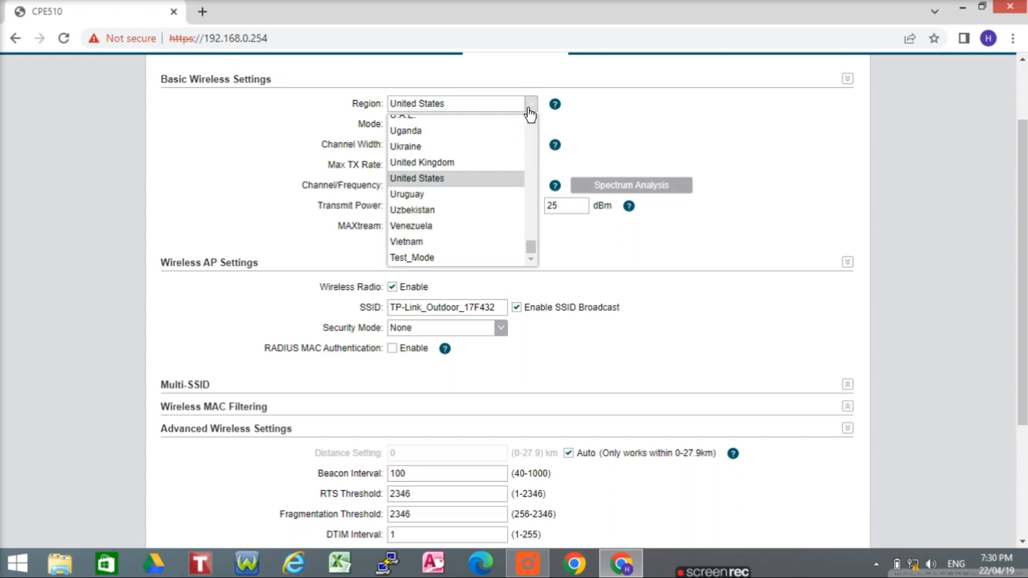
click(529, 110)
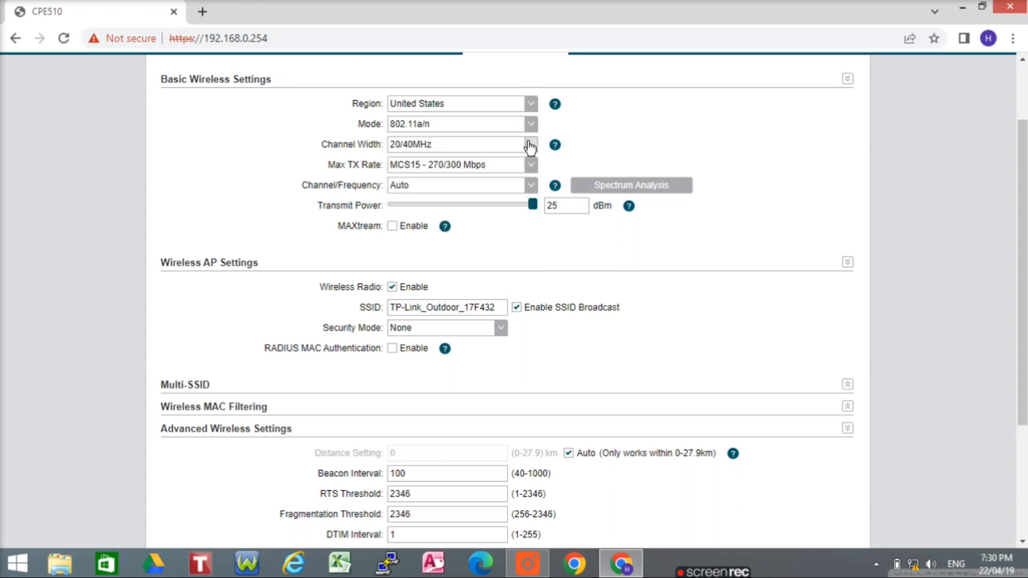
click(530, 145)
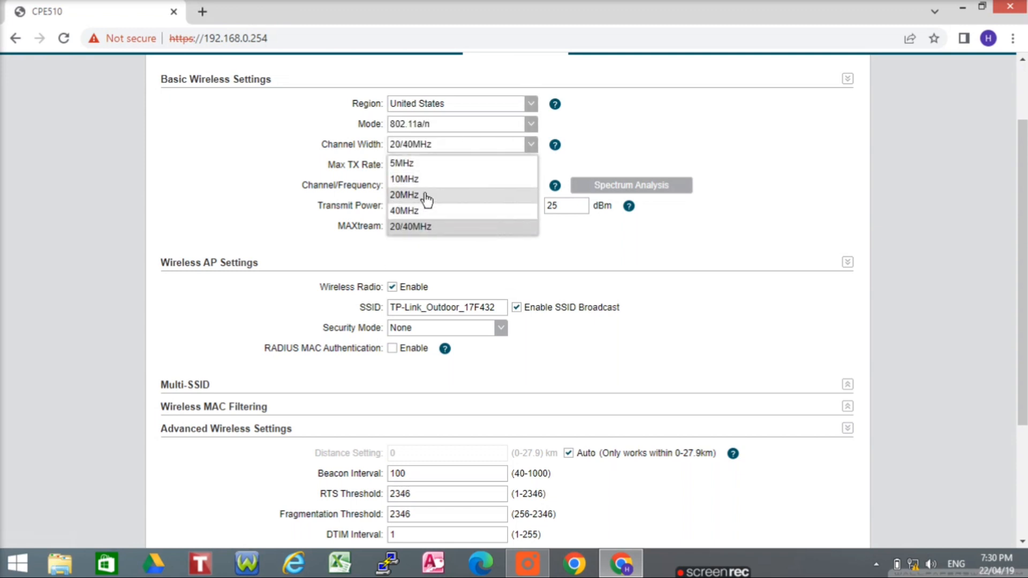
click(427, 227)
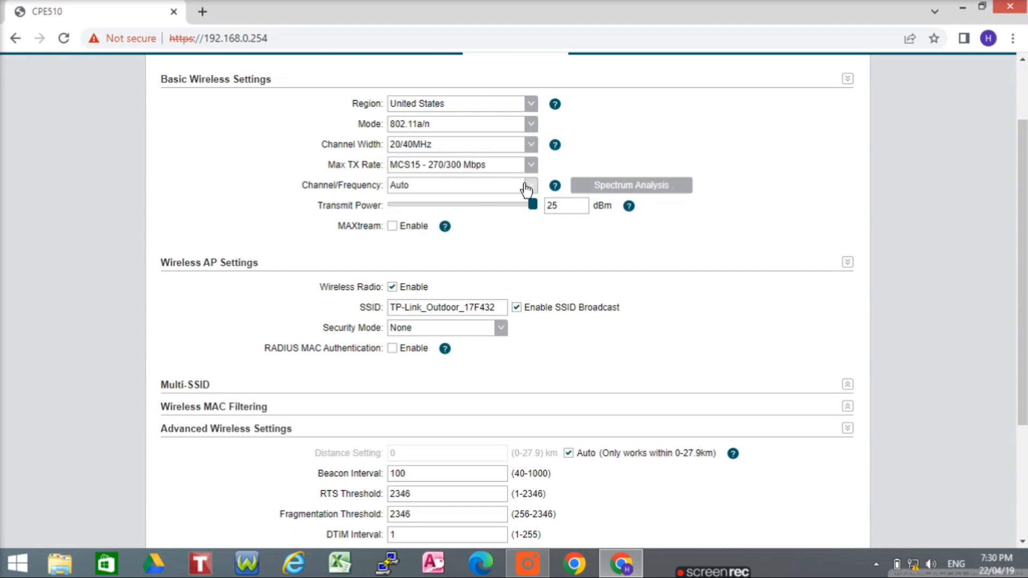
click(530, 188)
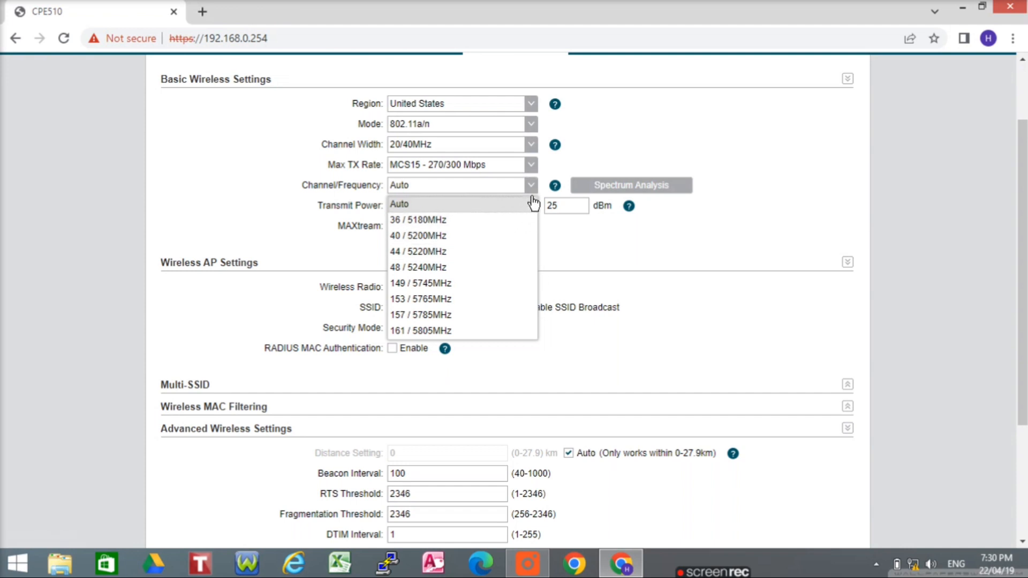
click(532, 203)
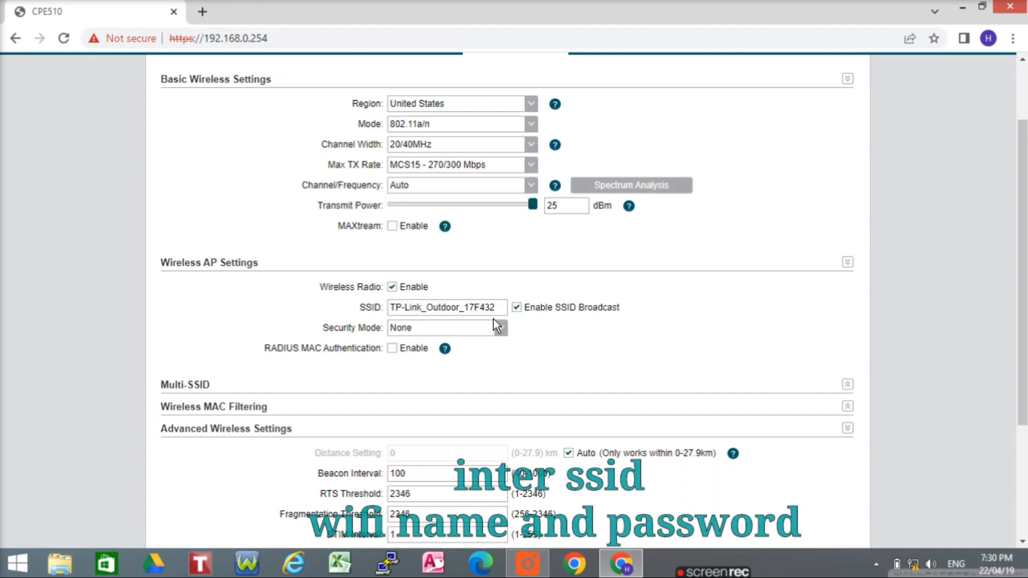
Replace the wireless network's SSID with the new network name
click(504, 308)
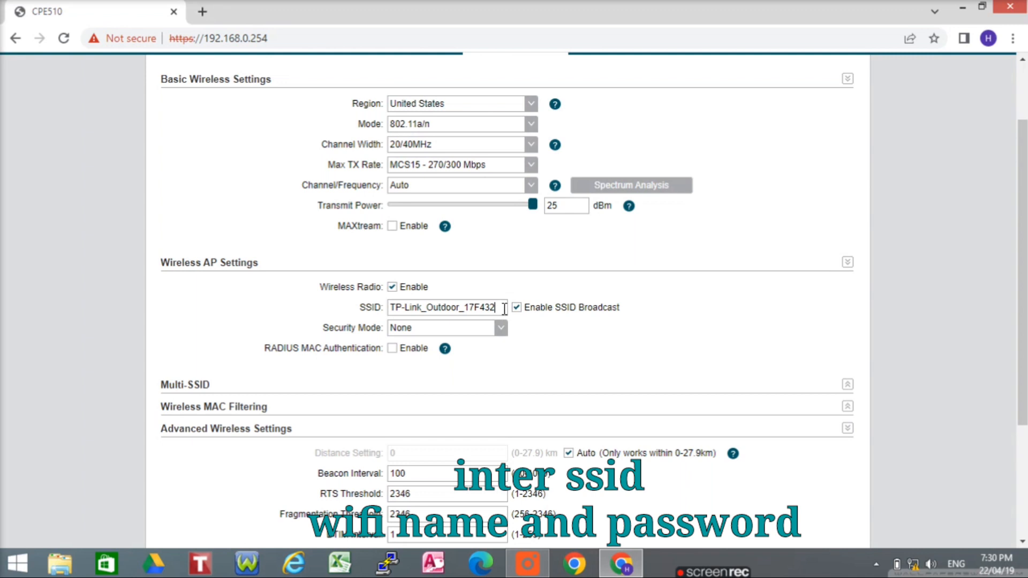
key(BackSpace)
key(BackSpace)
key(BackSpace)
key(BackSpace)
key(BackSpace)
key(BackSpace)
key(BackSpace)
key(BackSpace)
key(BackSpace)
key(BackSpace)
key(BackSpace)
key(BackSpace)
key(BackSpace)
key(BackSpace)
key(BackSpace)
key(BackSpace)
key(BackSpace)
key(BackSpace)
key(BackSpace)
key(BackSpace)
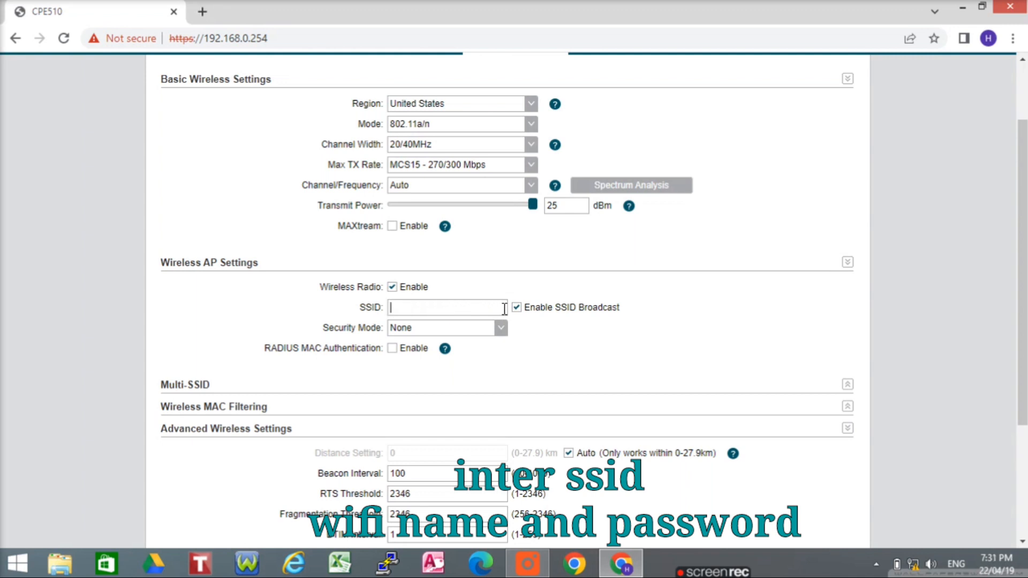
text(Jaber)
click(517, 311)
Secure the network with WPA-PSK and a shown PSK password, then apply and save
click(500, 333)
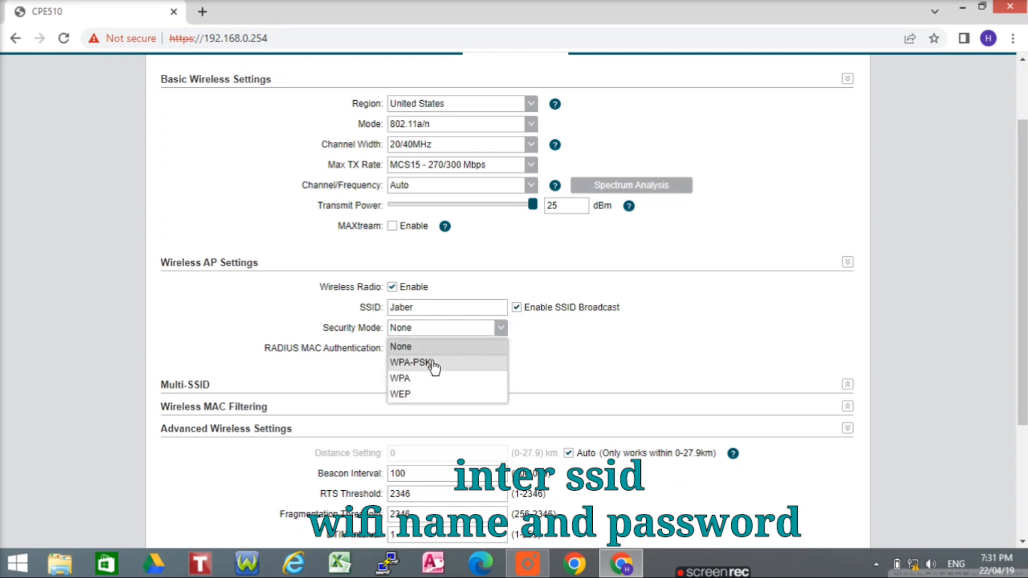
click(432, 364)
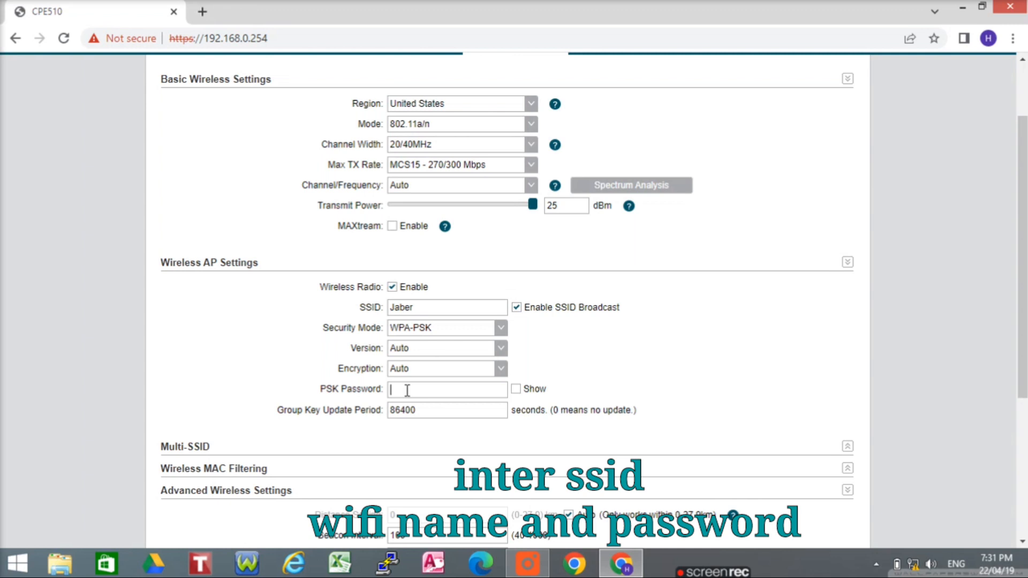
text(12)
text(34)
text(5)
text(678)
click(516, 391)
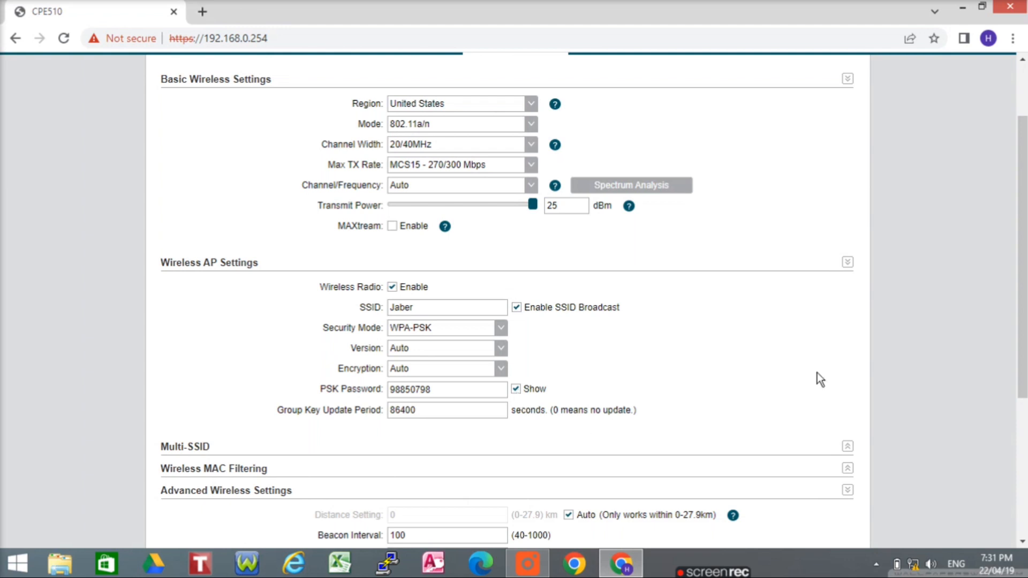
drag(1021, 337, 1021, 453)
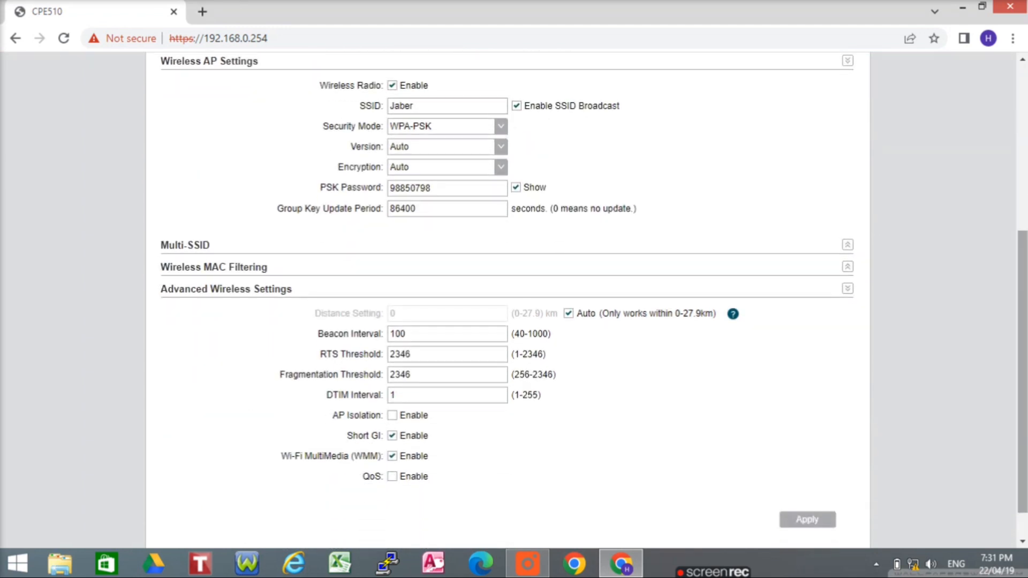
click(828, 522)
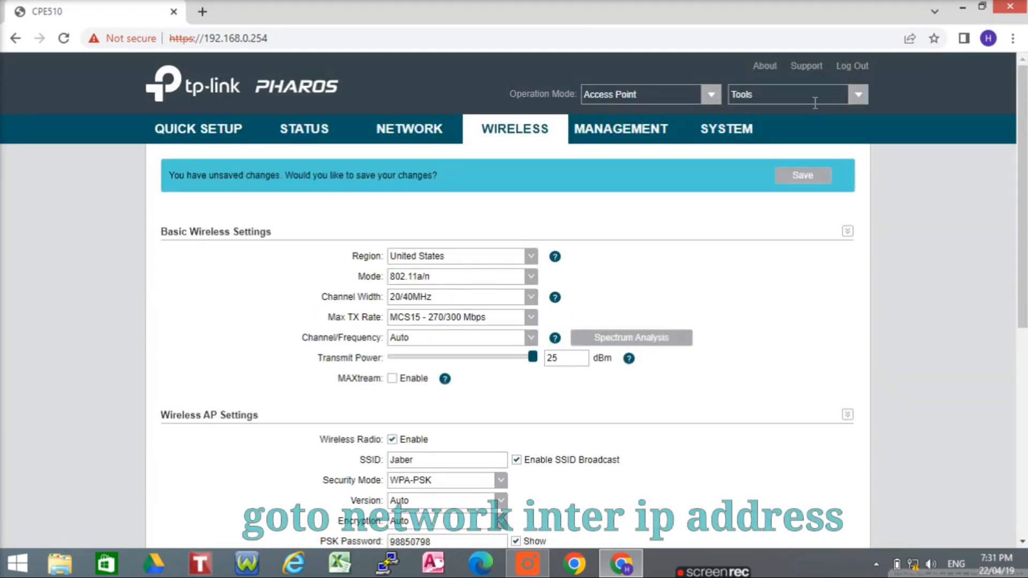
click(811, 177)
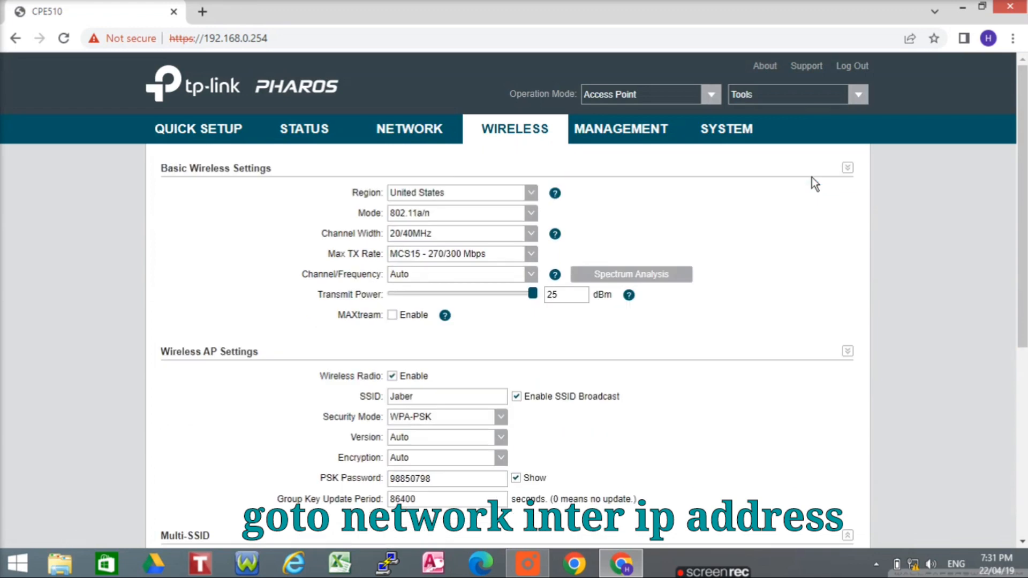
Keep the LAN connection type Static and change the IP address to 192.168.1.41
click(415, 129)
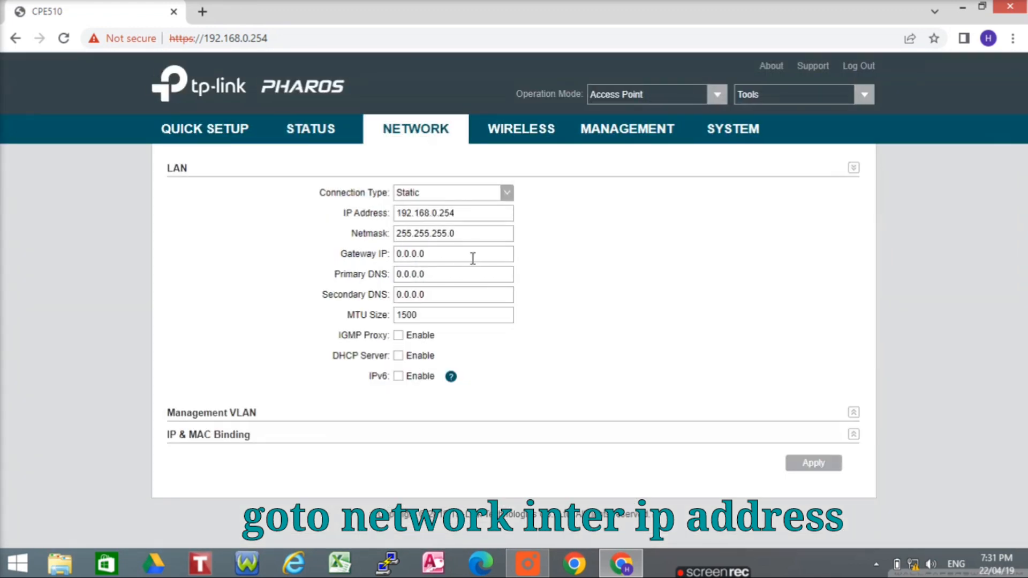
click(505, 194)
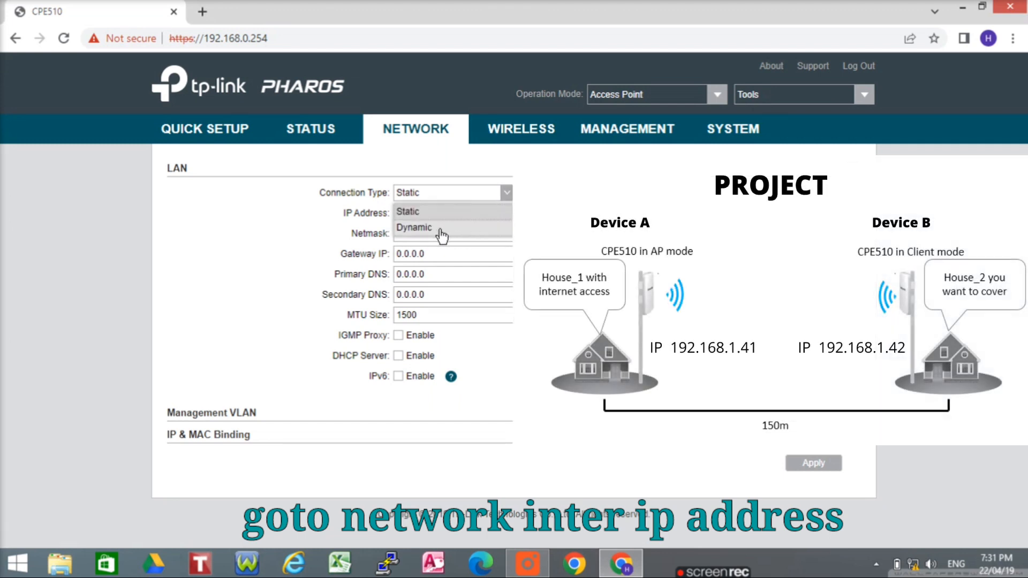
click(439, 212)
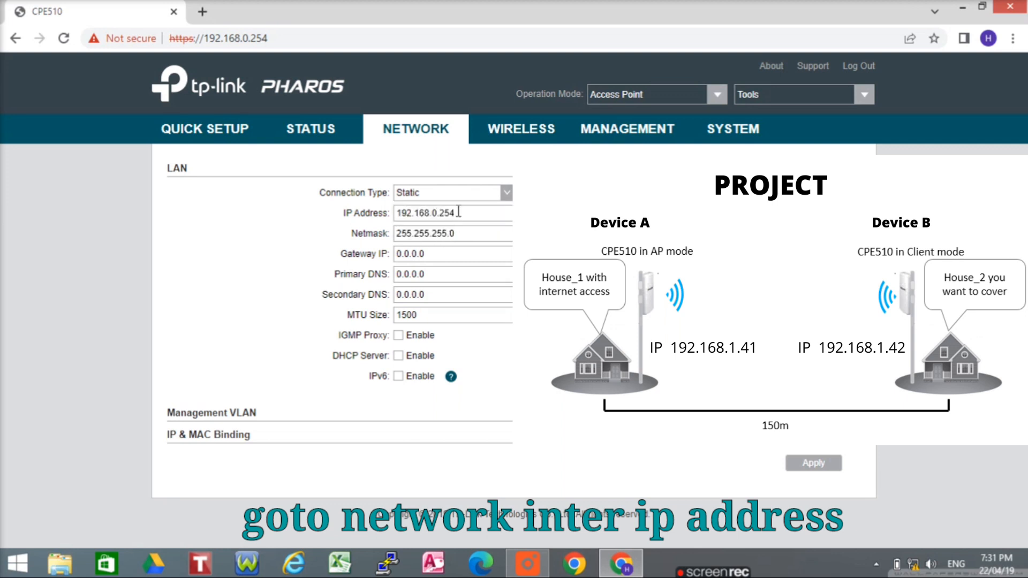
click(463, 218)
key(BackSpace)
key(BackSpace)
key(BackSpace)
key(BackSpace)
key(BackSpace)
key(BackSpace)
key(BackSpace)
key(BackSpace)
key(BackSpace)
key(BackSpace)
key(BackSpace)
key(BackSpace)
text(192.168.1.41)
Set gateway 192.168.1.1, apply, and acknowledge the LAN IP change notice
click(445, 251)
key(BackSpace)
key(BackSpace)
key(BackSpace)
key(BackSpace)
key(BackSpace)
key(BackSpace)
text(192.168)
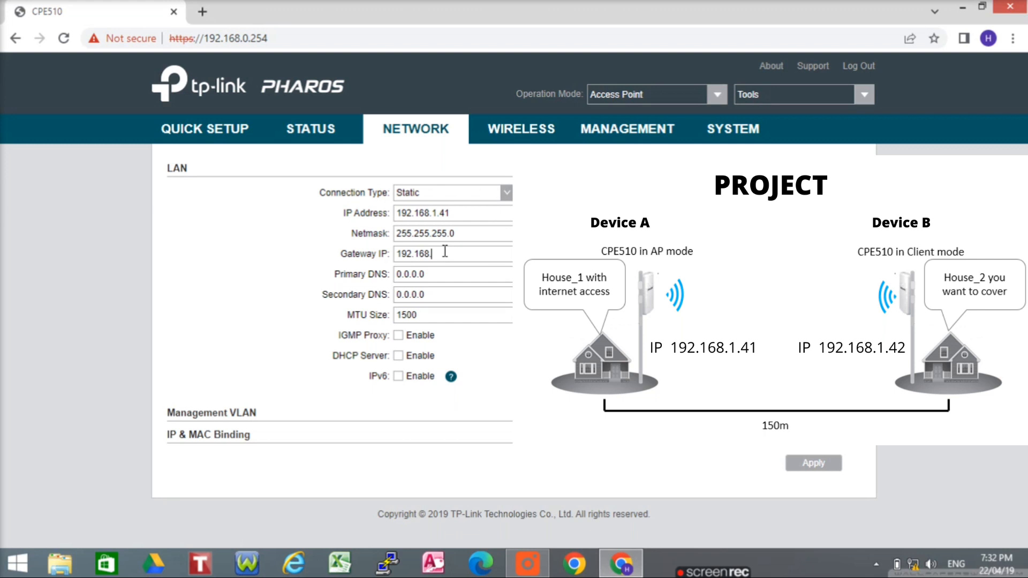
text(.)
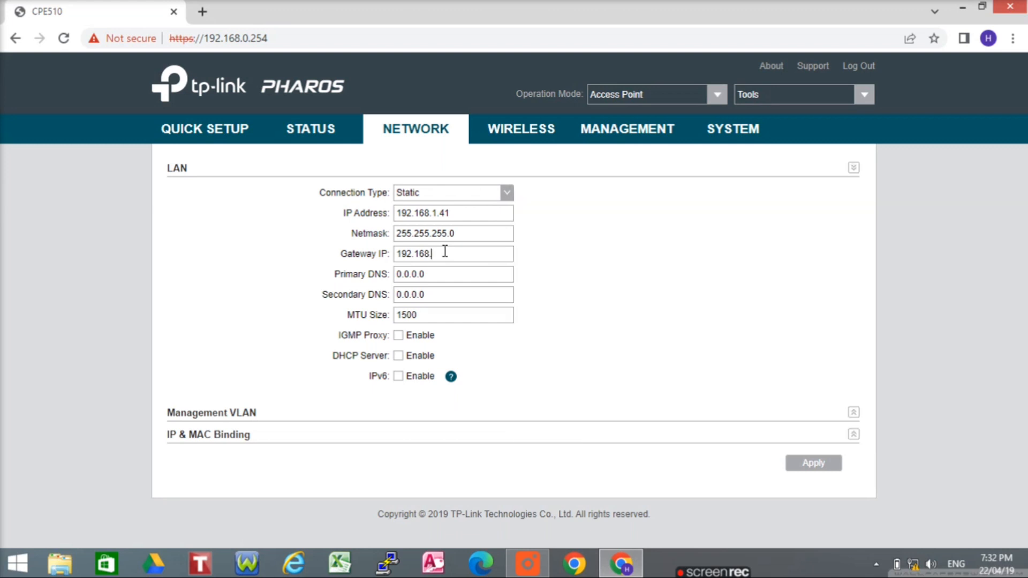
text(1.1)
click(822, 468)
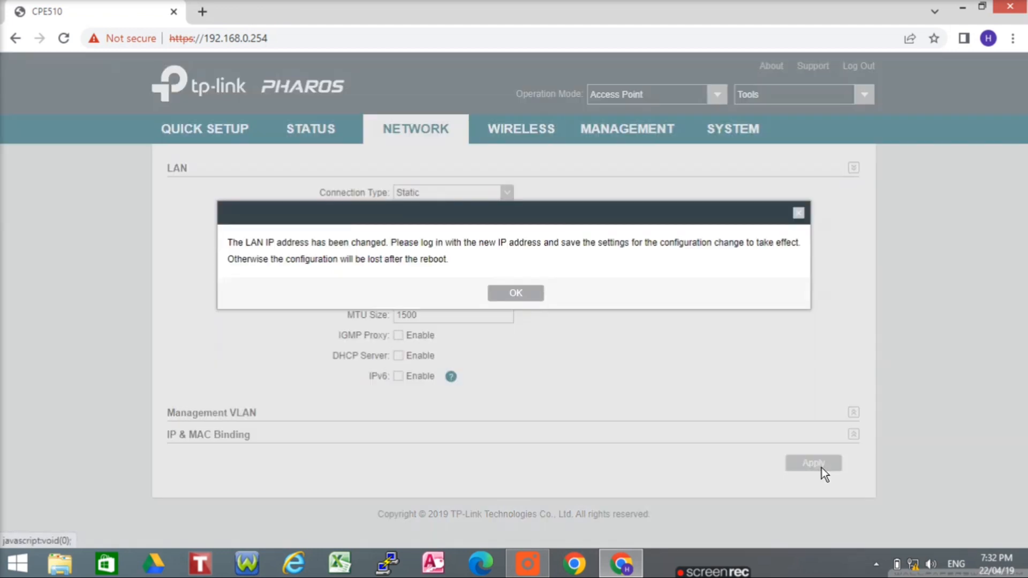
click(516, 295)
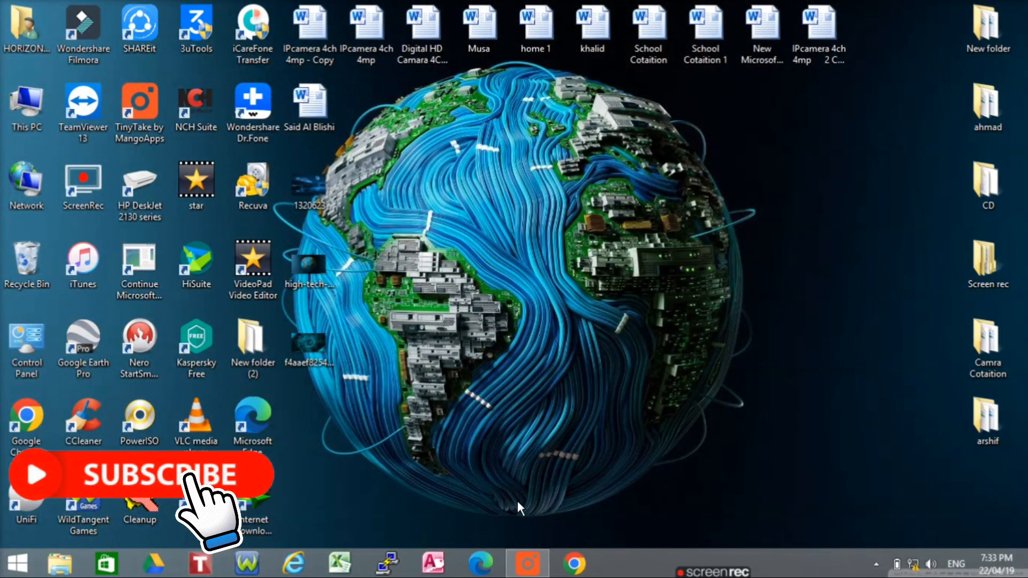
Load 192.168.0.254 in Chrome for Device B and continue past the certificate warning
click(574, 565)
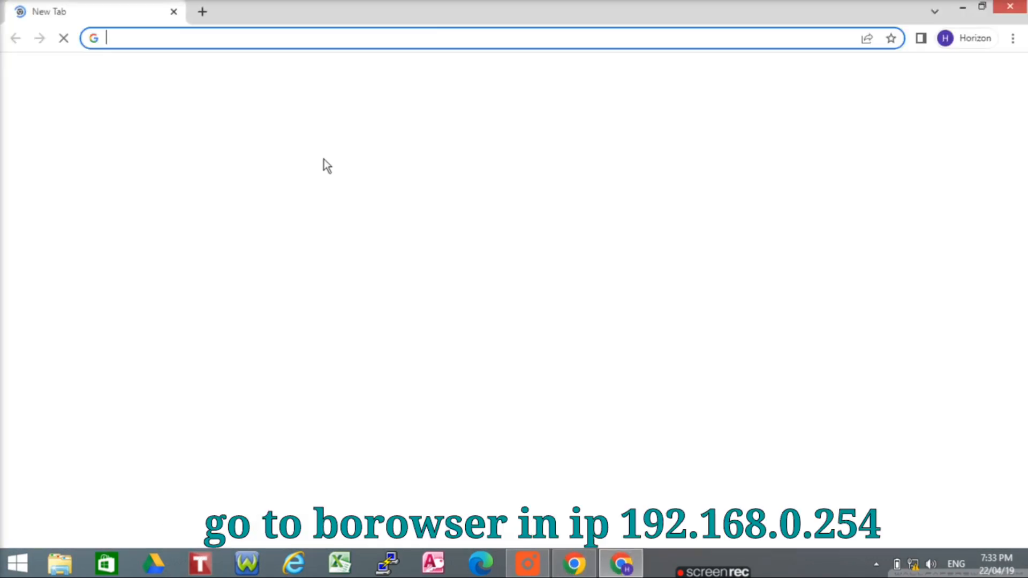
click(114, 37)
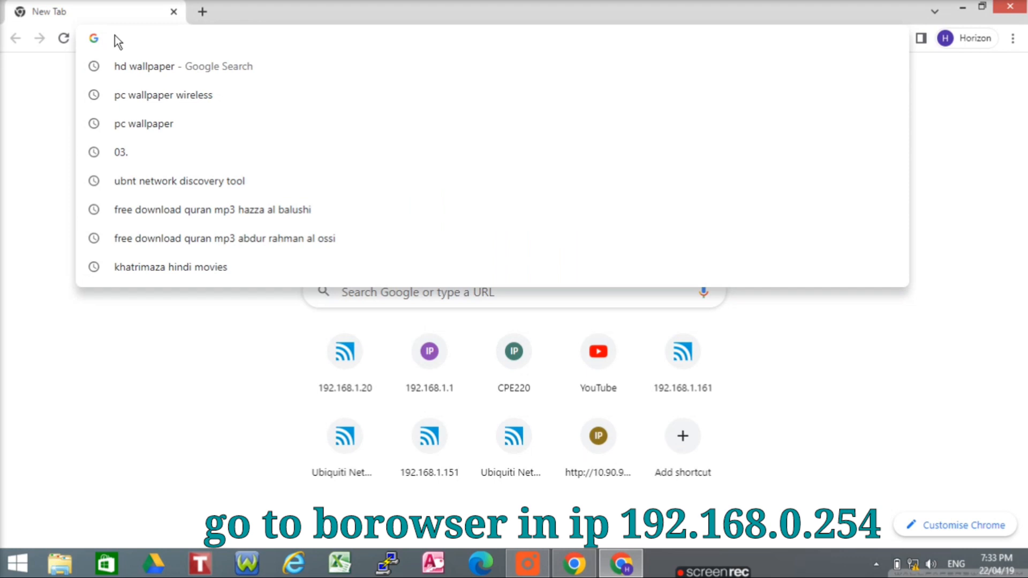
text(192.168)
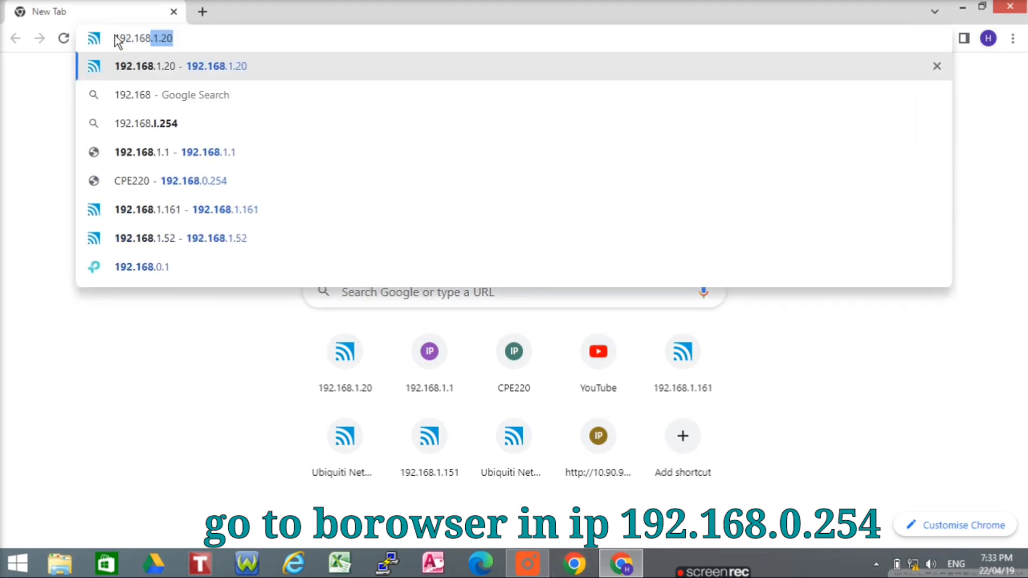
text(.)
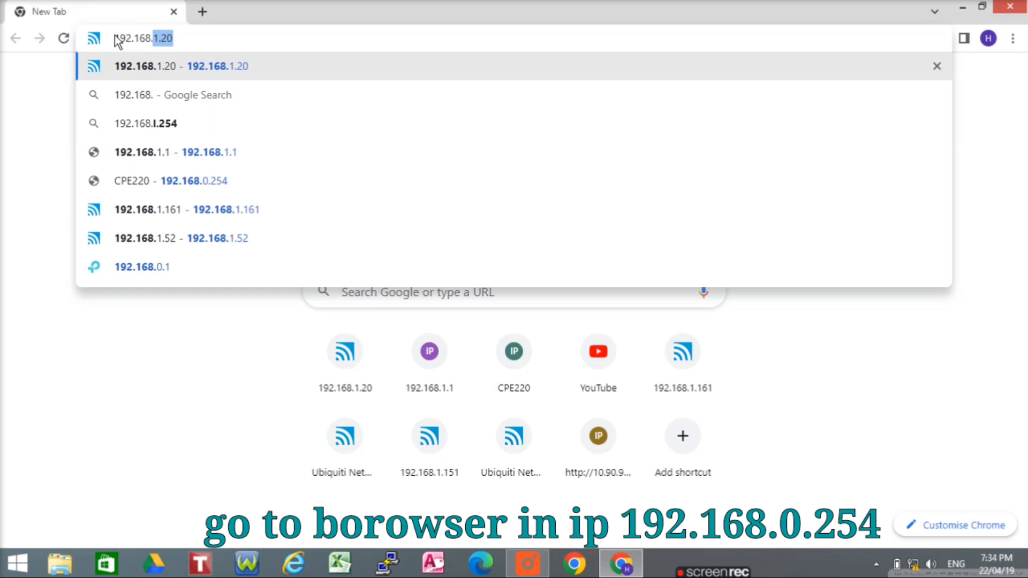
key(BackSpace)
text(0.254)
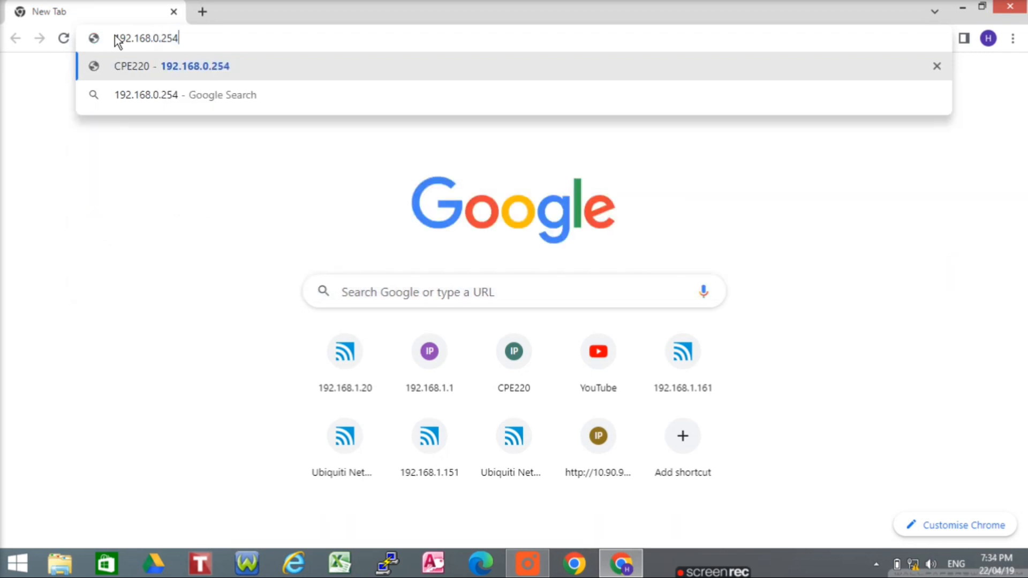
key(Return)
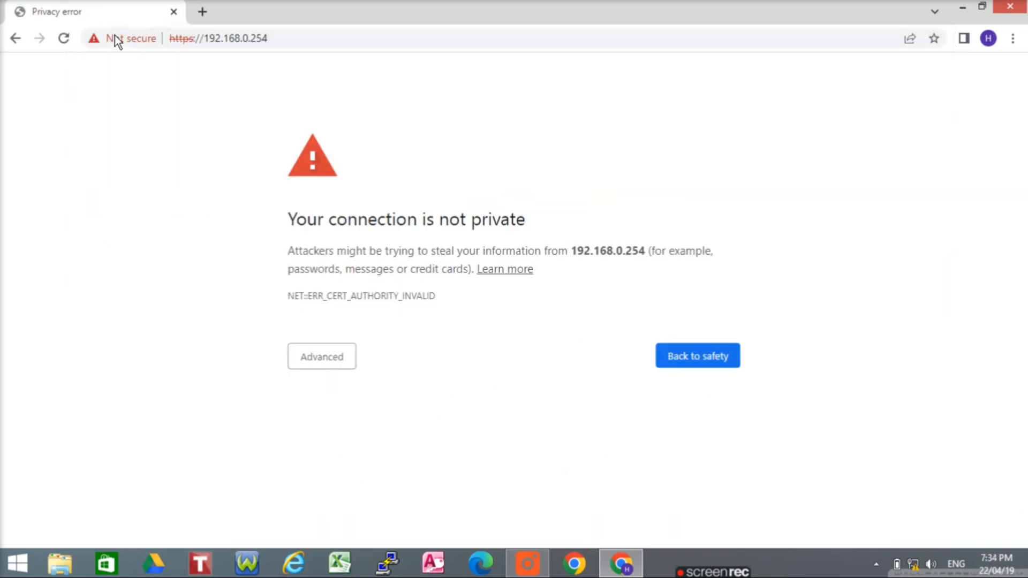
click(336, 358)
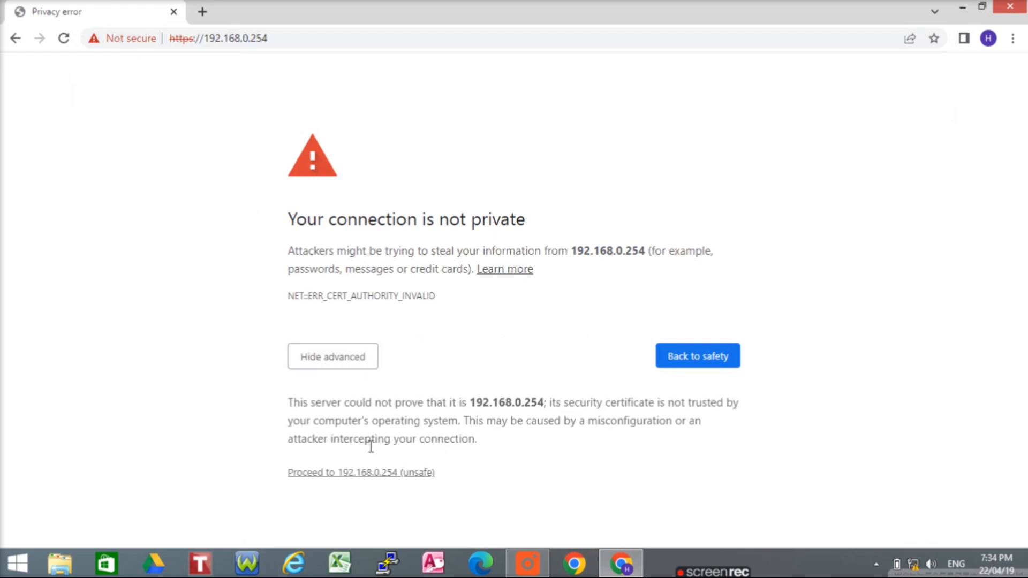
click(384, 474)
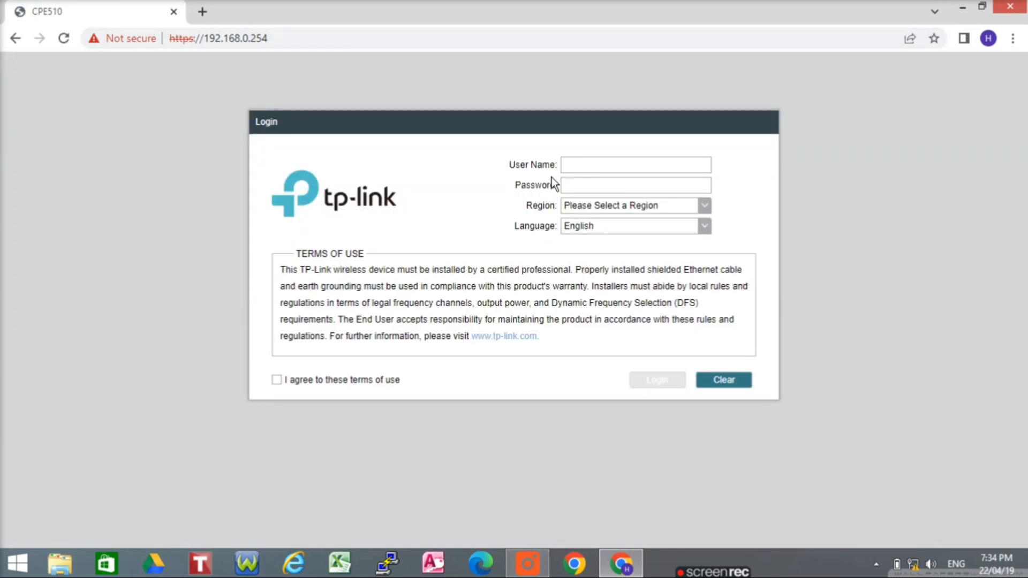
Log in to Device B with the default credentials, region United States, terms accepted
click(601, 172)
text(admin)
click(703, 207)
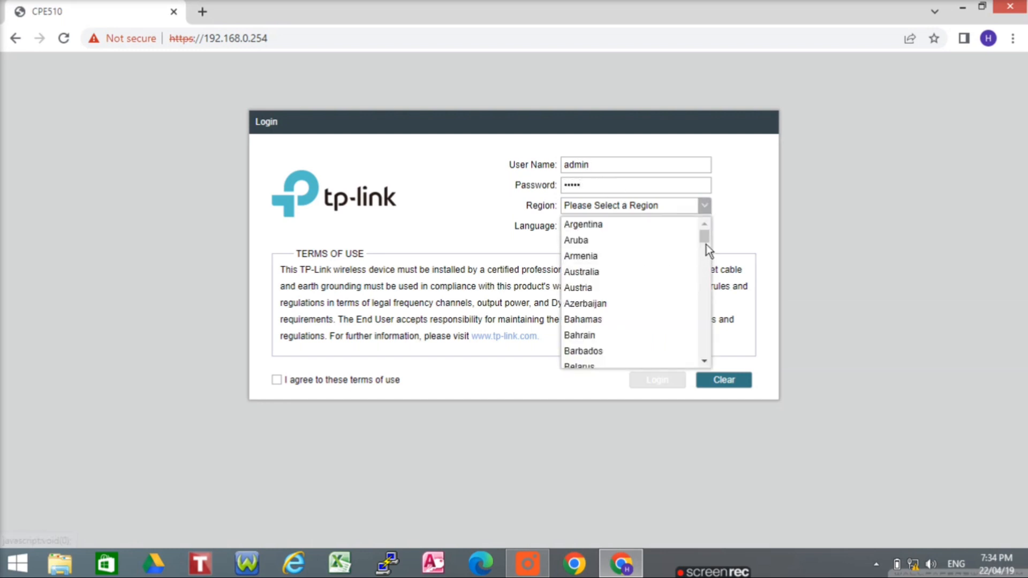
drag(705, 239, 708, 382)
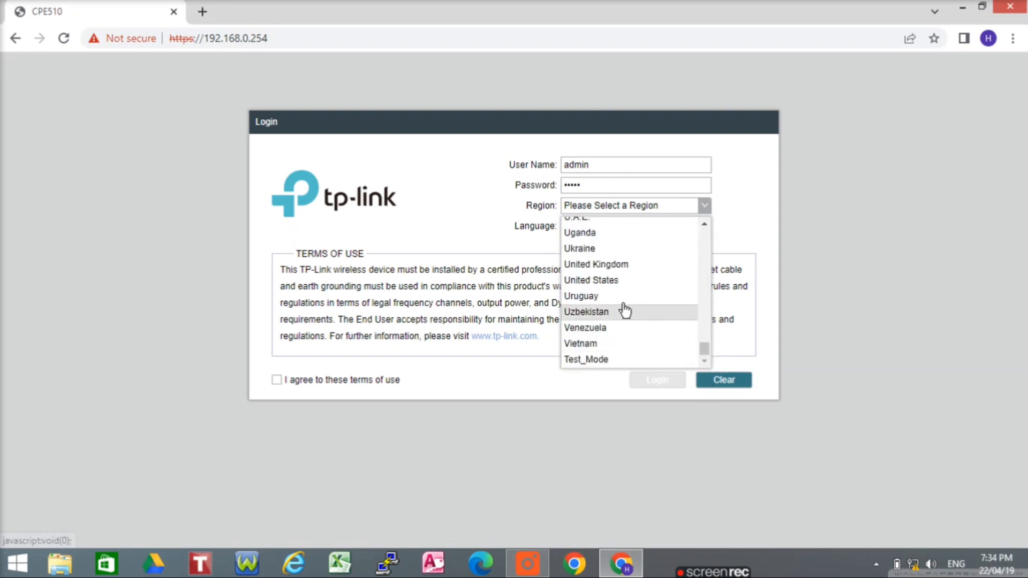
click(599, 281)
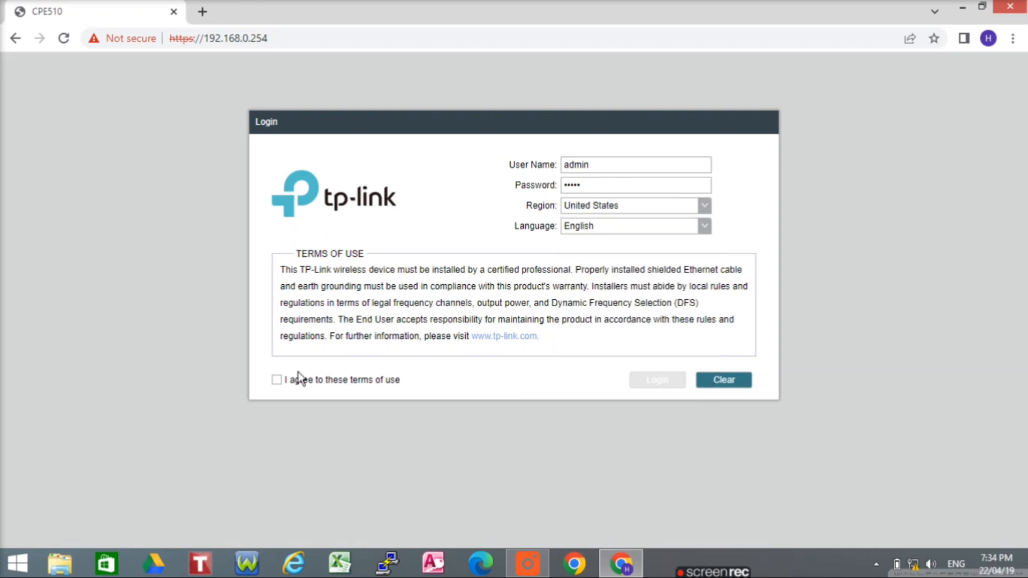
click(278, 380)
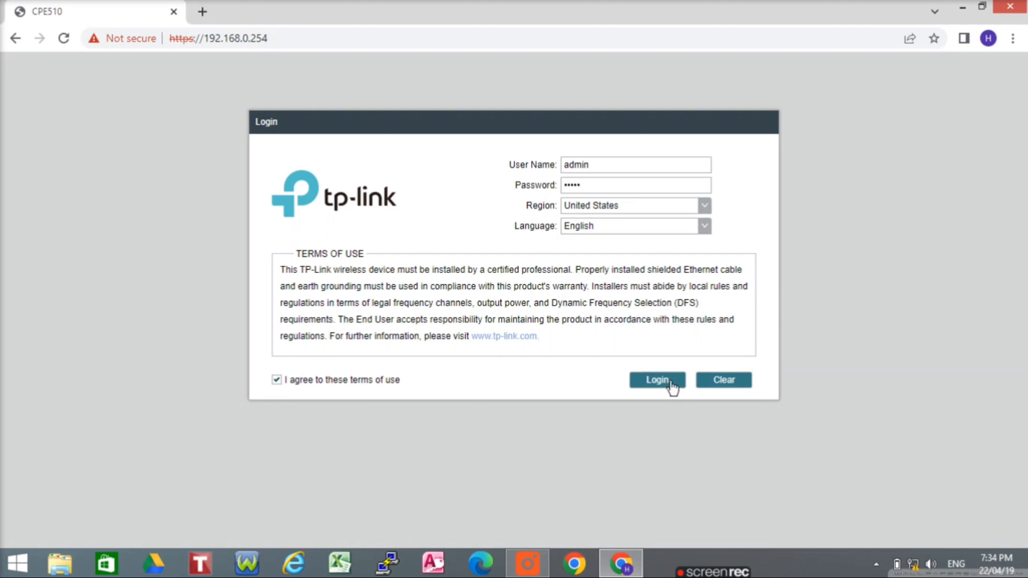
click(670, 381)
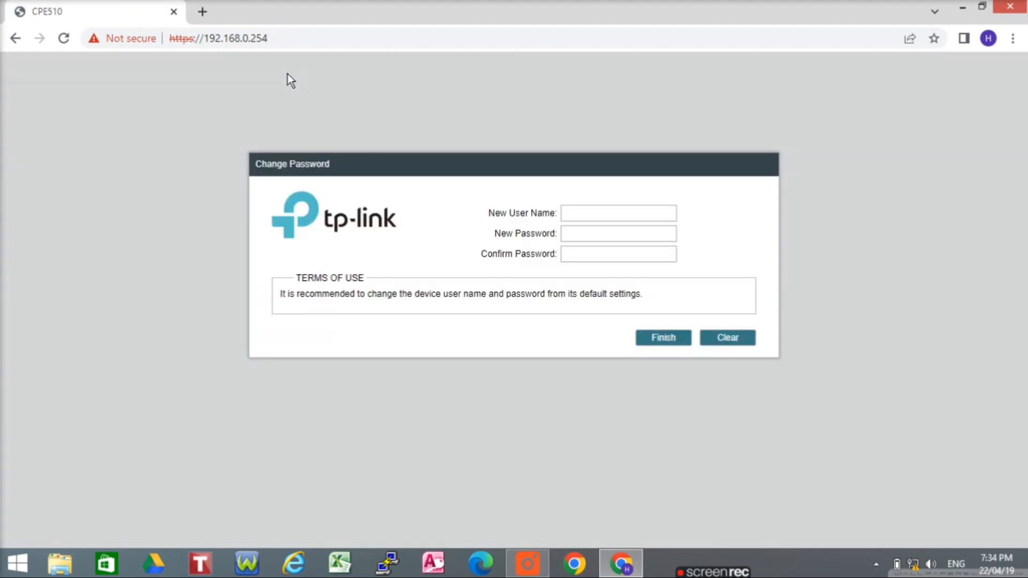
Set a new user name and confirmed password for Device B and finish
click(606, 209)
text(admin)
click(606, 232)
text(••••••••)
click(664, 343)
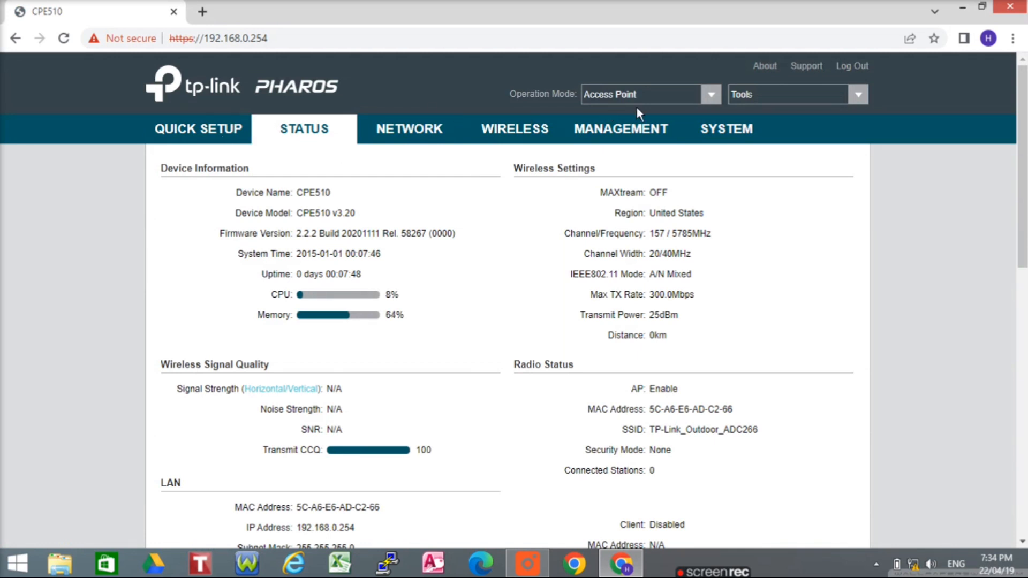
Change Operation Mode from Access Point to Client and confirm the Mode Change dialog
click(712, 99)
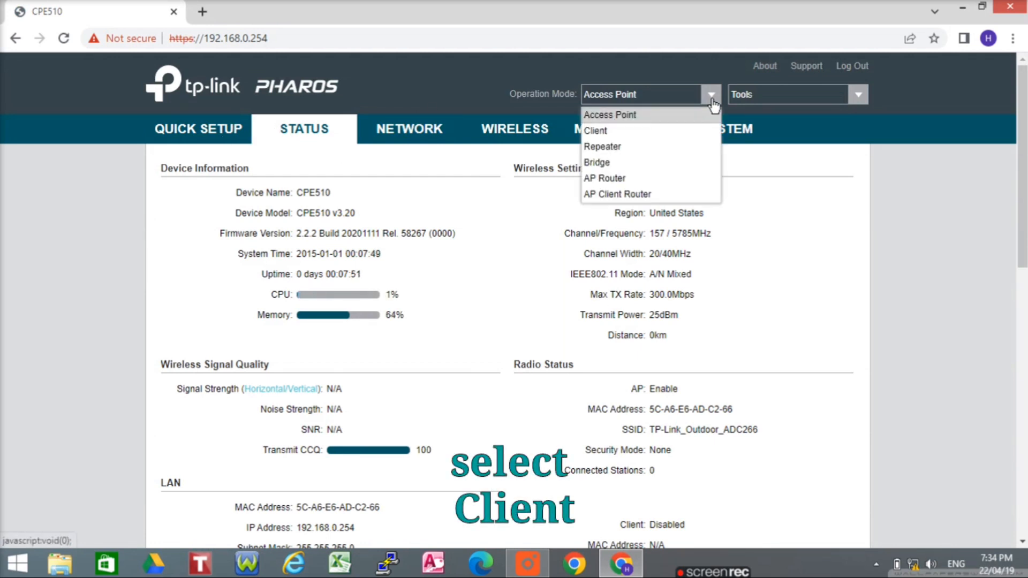
click(609, 134)
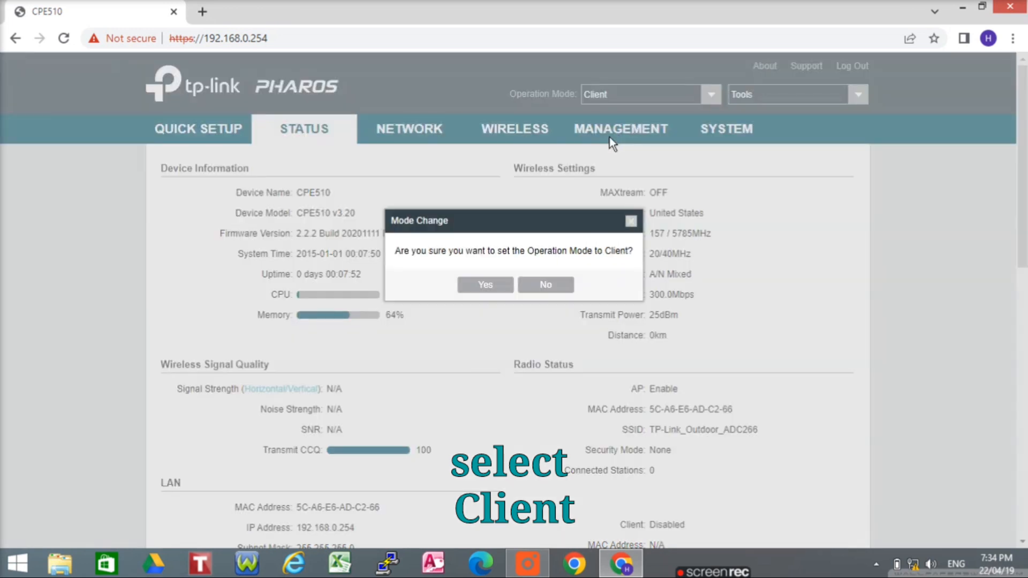
click(497, 283)
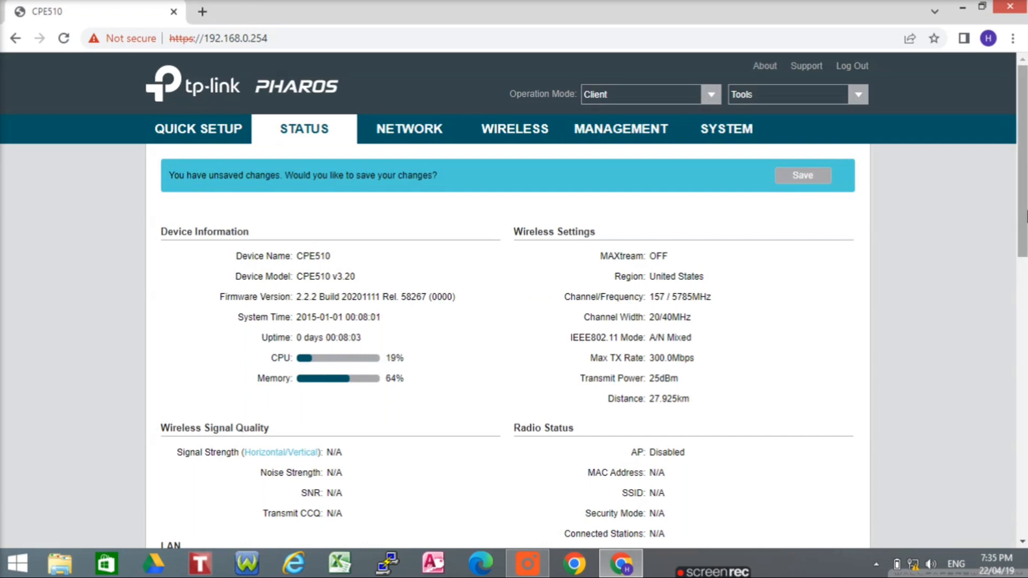
scroll(1025, 180, down, 3)
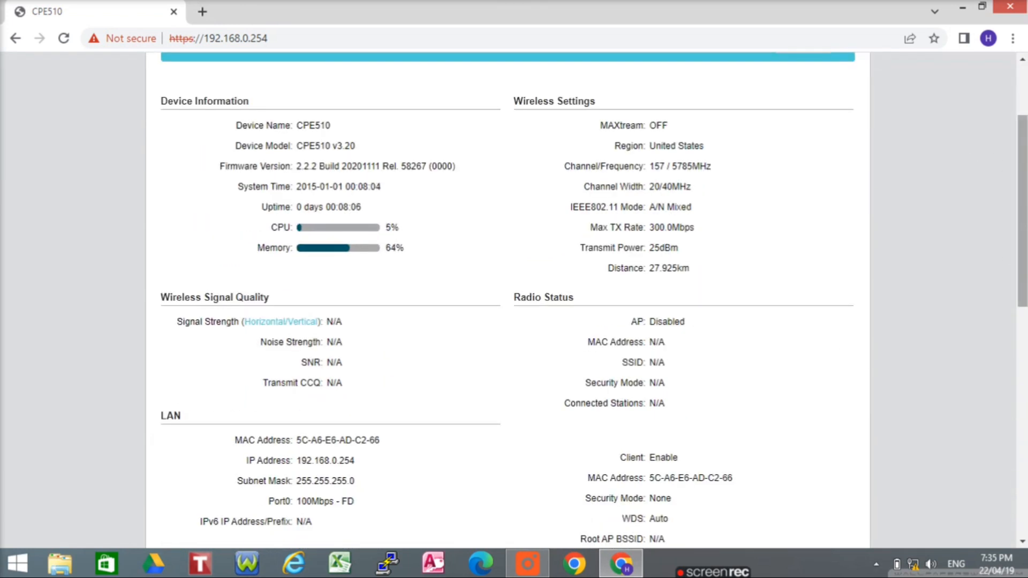
scroll(545, 175, up, 3)
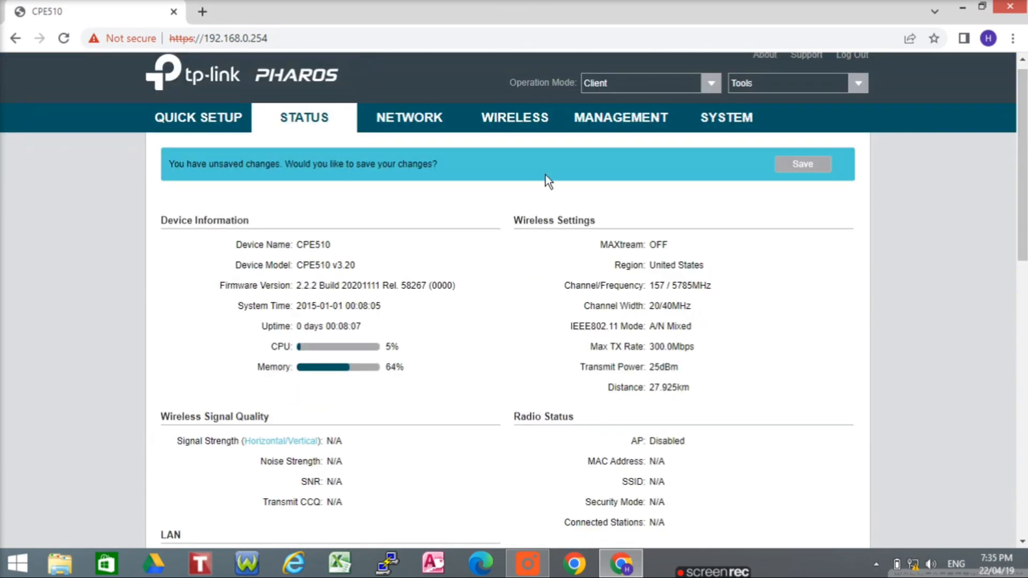
Keep the region as United States, accept the terms notice, and run a site survey of nearby access points
click(505, 129)
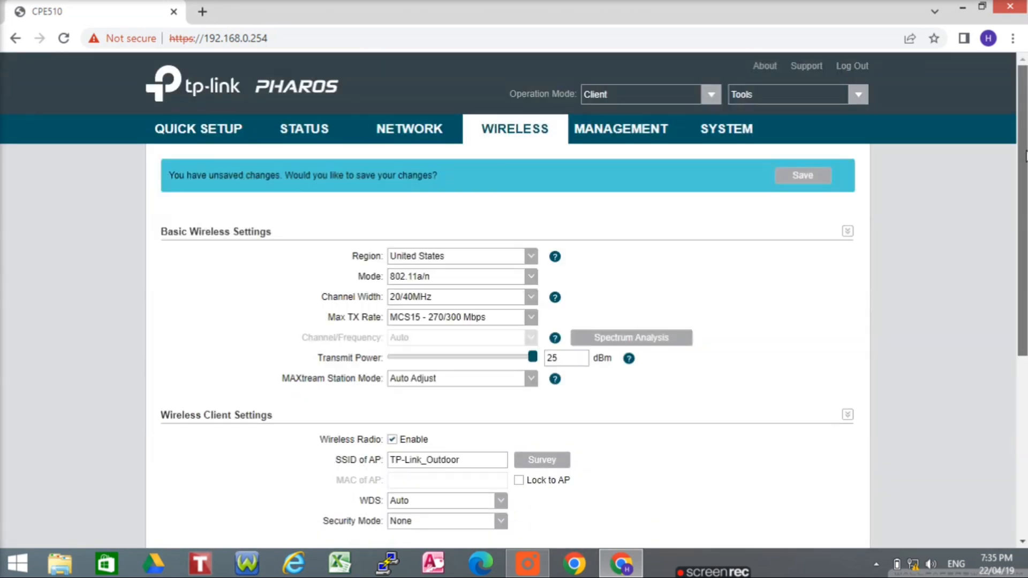
drag(1023, 155, 1025, 237)
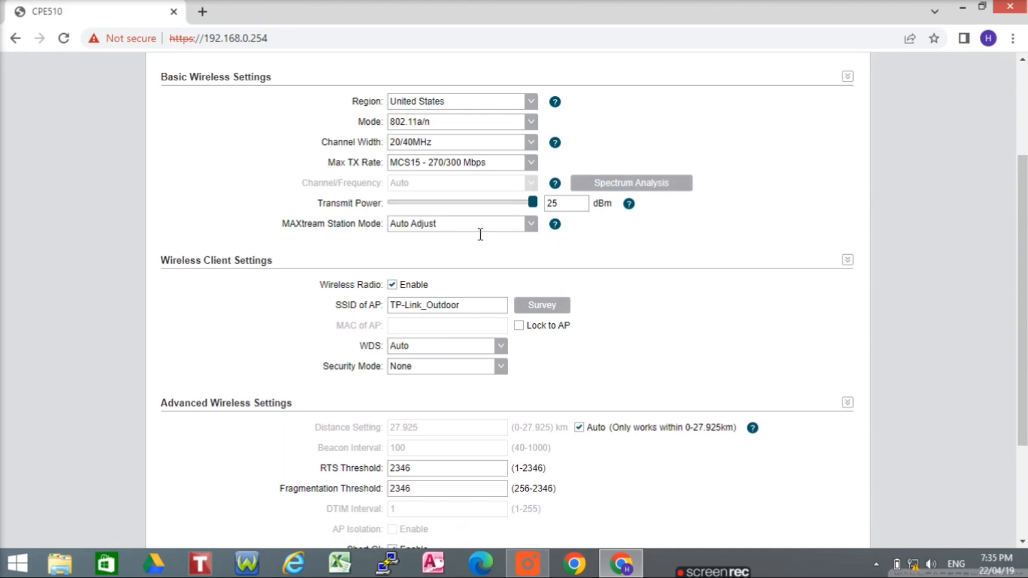
click(532, 104)
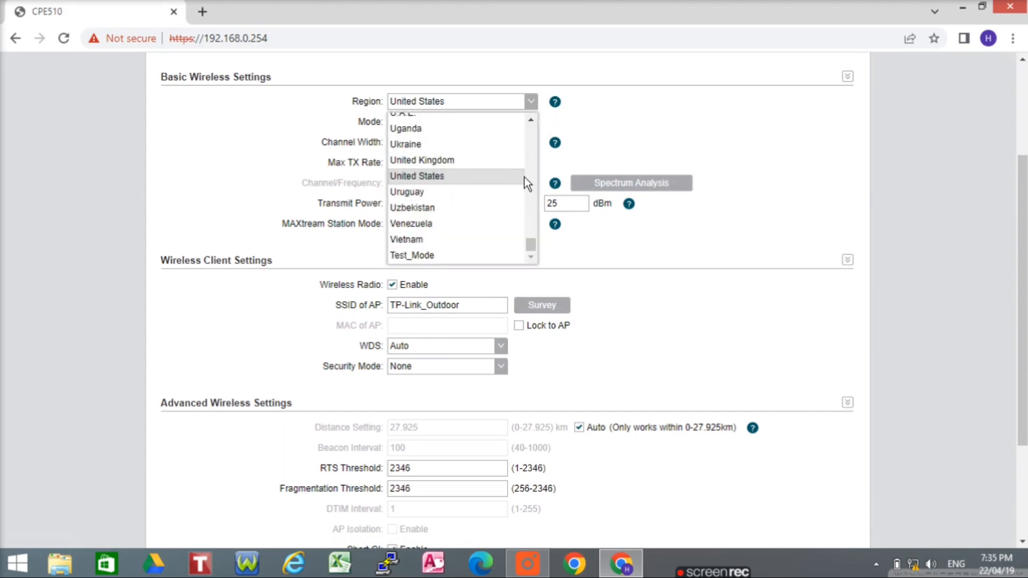
click(525, 176)
click(548, 336)
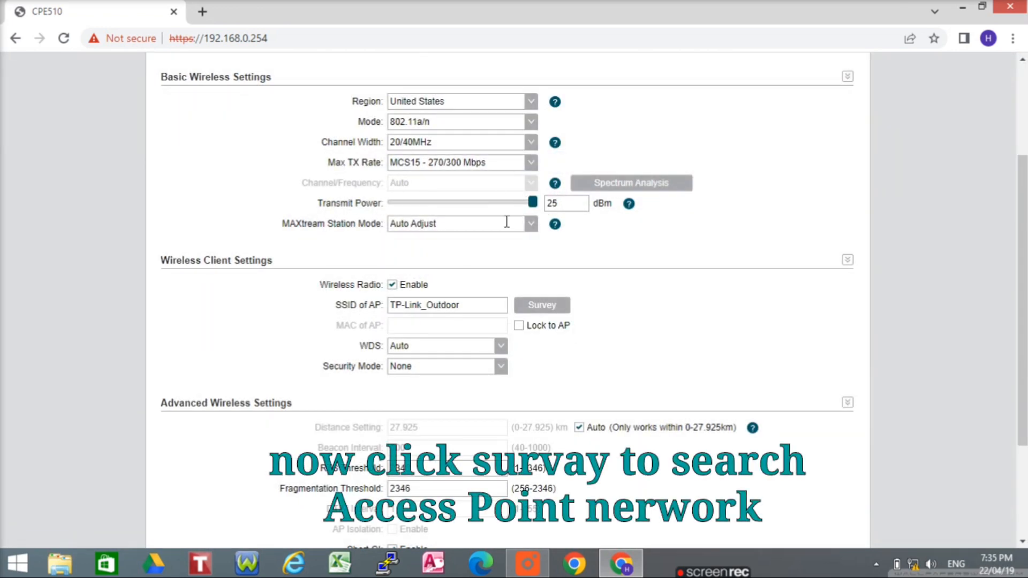
click(539, 310)
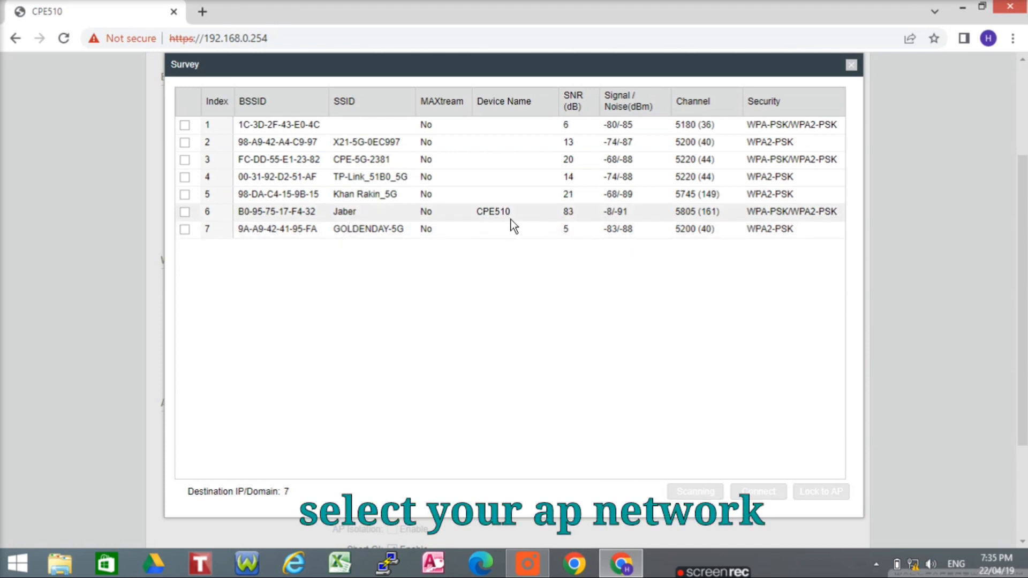
Lock the client onto the surveyed Jaber access point with WPA-PSK and its password, then apply
click(185, 214)
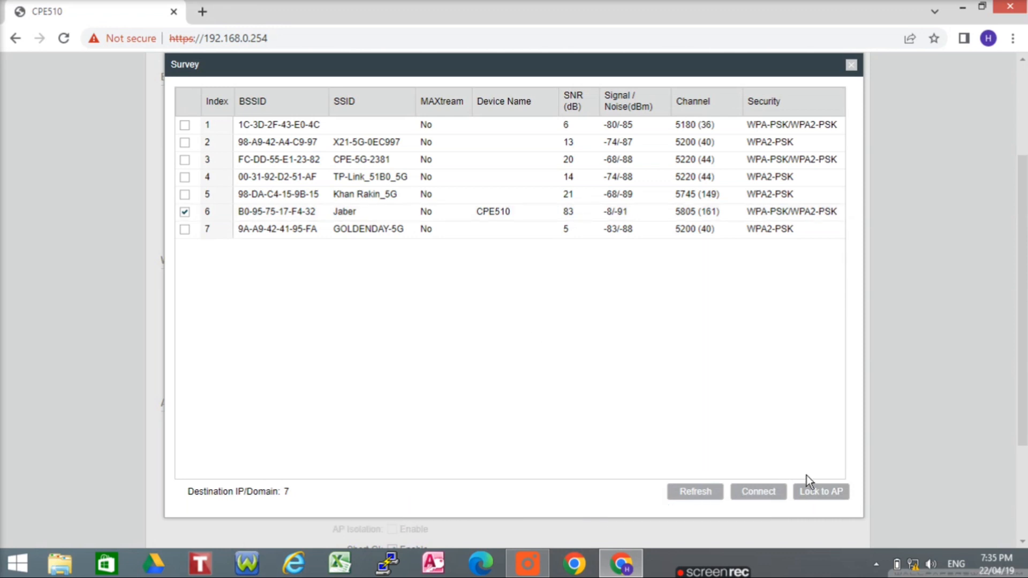
click(824, 492)
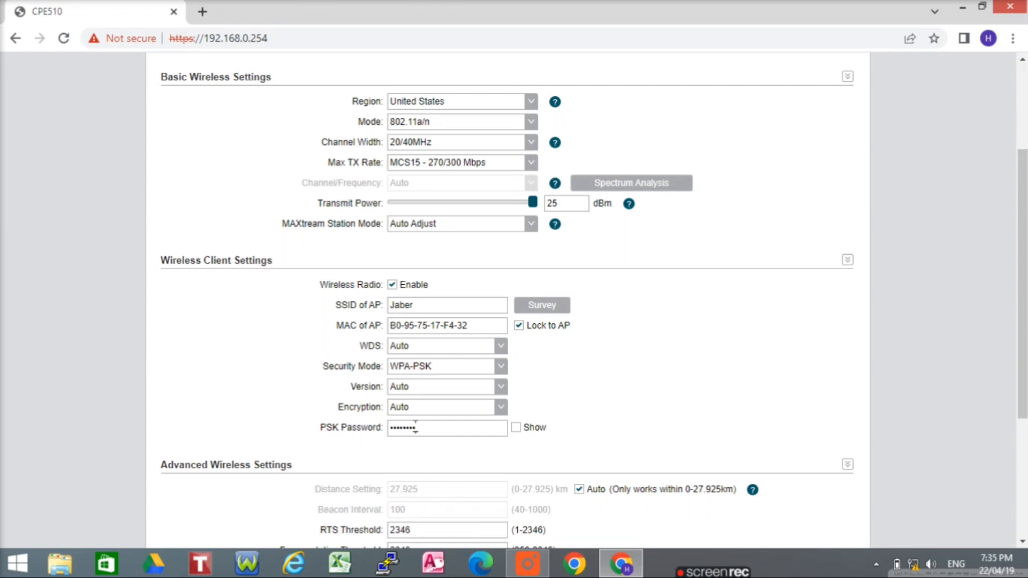
click(515, 427)
drag(1024, 300, 1026, 386)
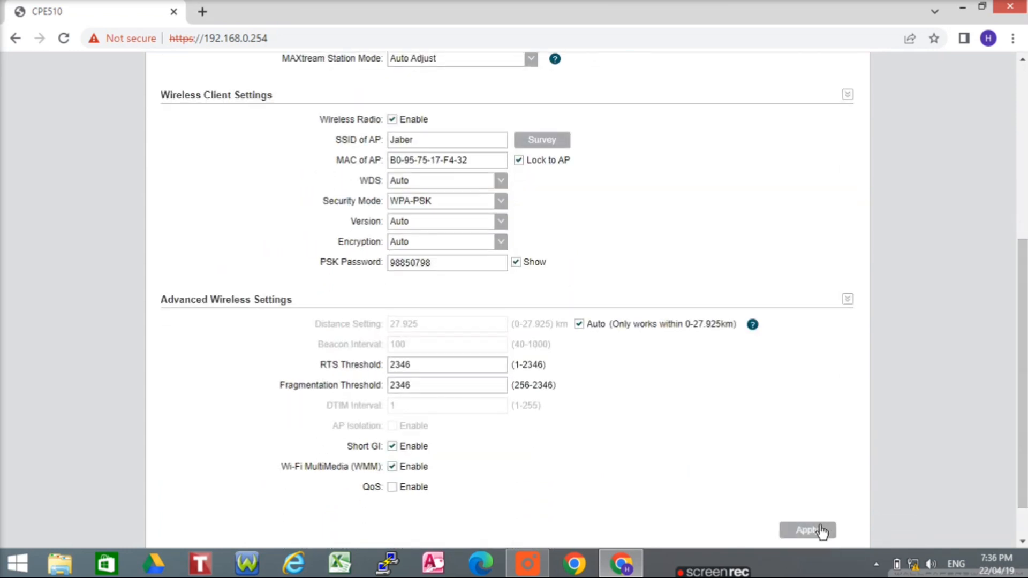
click(821, 531)
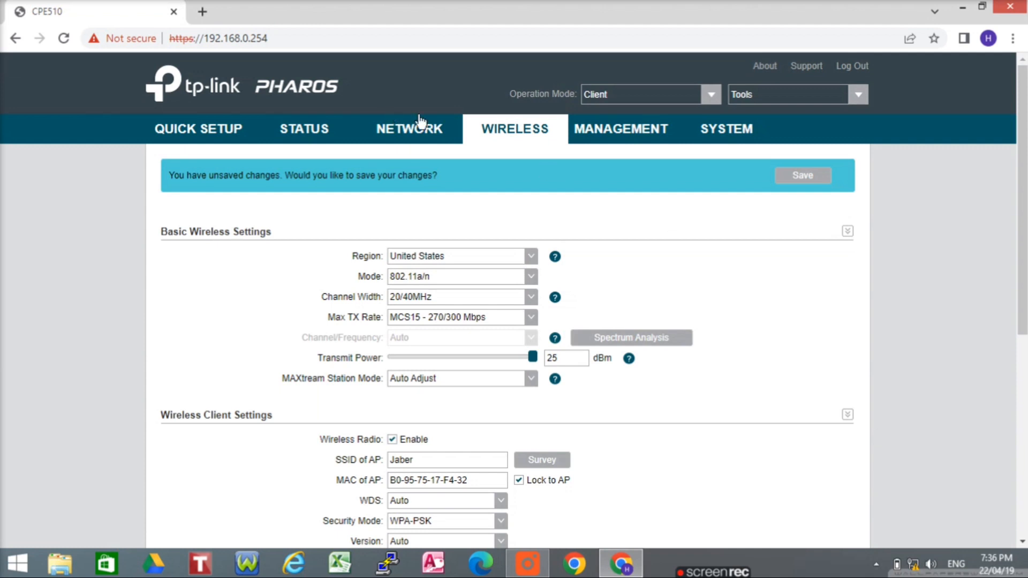
click(422, 129)
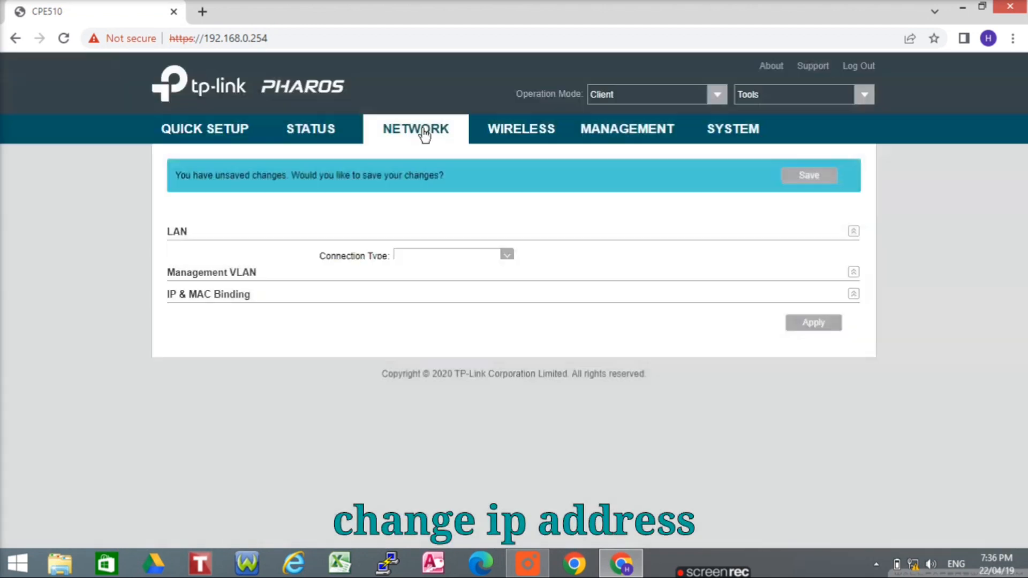
Change the client's LAN IP to 192.168.1.42 with gateway 192.168.1.1, apply, and acknowledge the notice
click(464, 280)
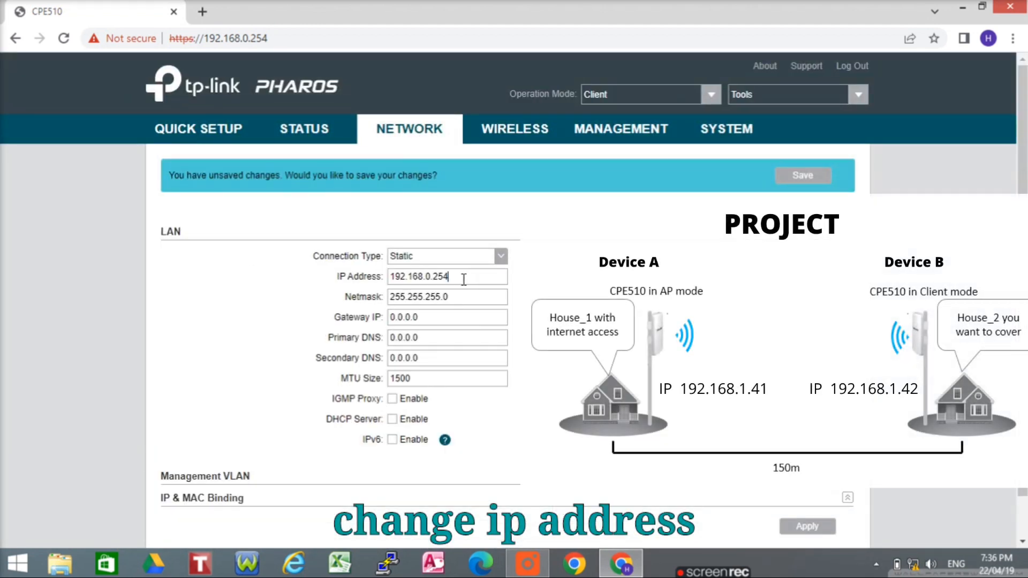
key(BackSpace)
key(BackSpace)
key(BackSpace)
key(BackSpace)
key(BackSpace)
key(BackSpace)
key(BackSpace)
key(BackSpace)
key(BackSpace)
key(BackSpace)
key(BackSpace)
key(BackSpace)
text(192.168.1.42)
click(441, 318)
key(BackSpace)
key(BackSpace)
key(BackSpace)
key(BackSpace)
key(BackSpace)
text(192.168.)
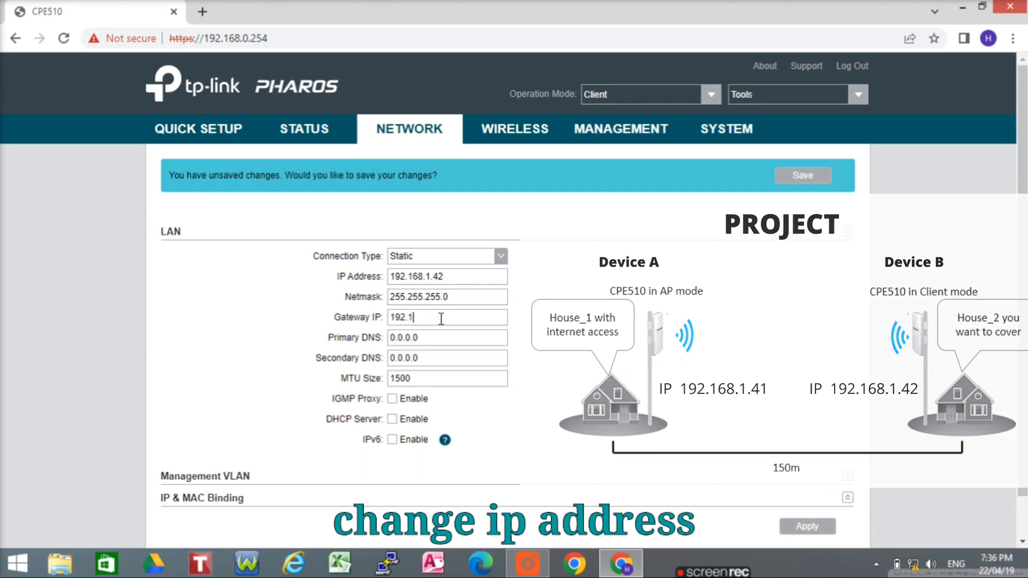
click(804, 529)
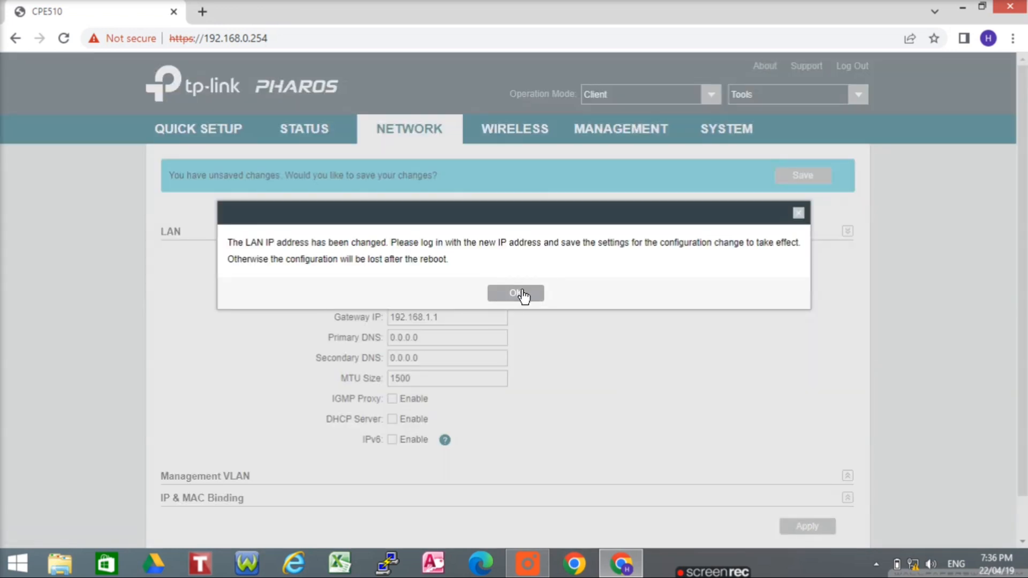
click(522, 295)
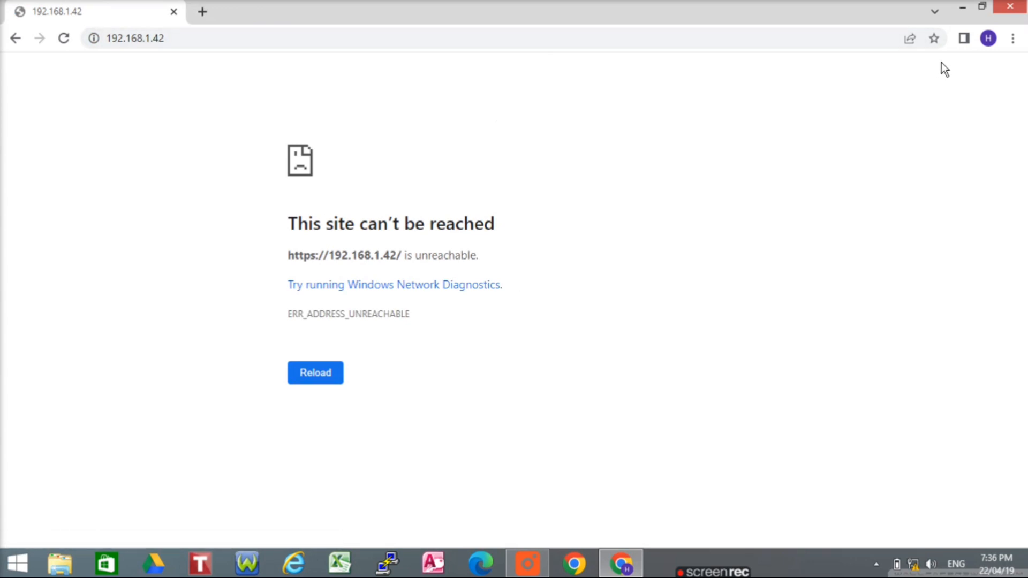
Close the browser and open the Ethernet adapter's properties via the Network and Sharing Center
click(1018, 9)
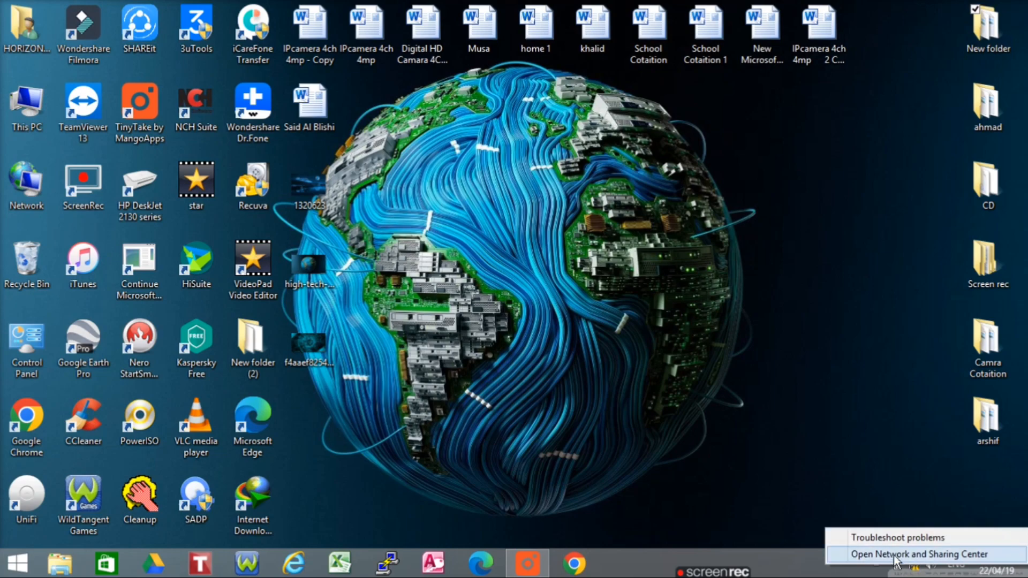
click(893, 555)
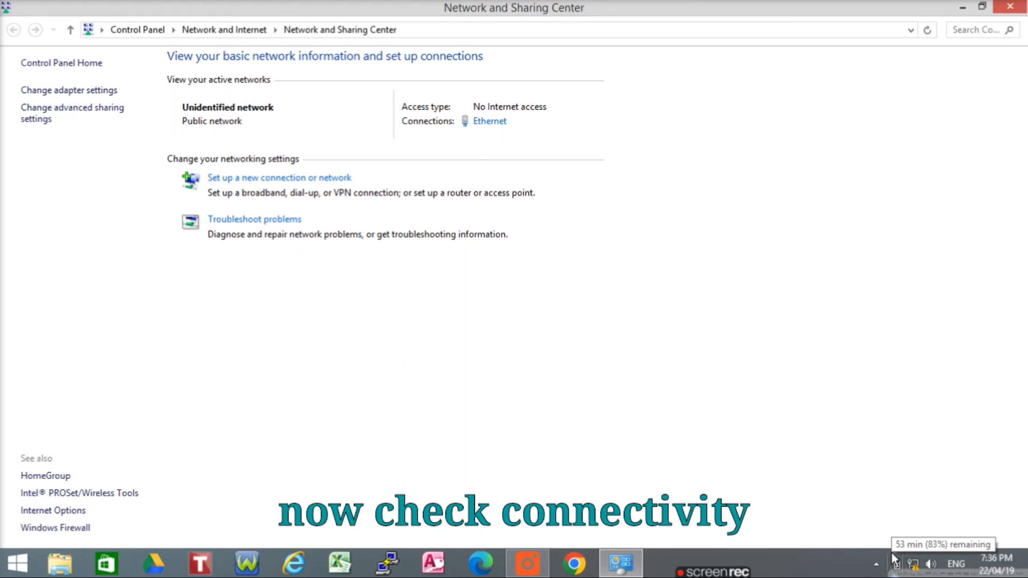
click(95, 91)
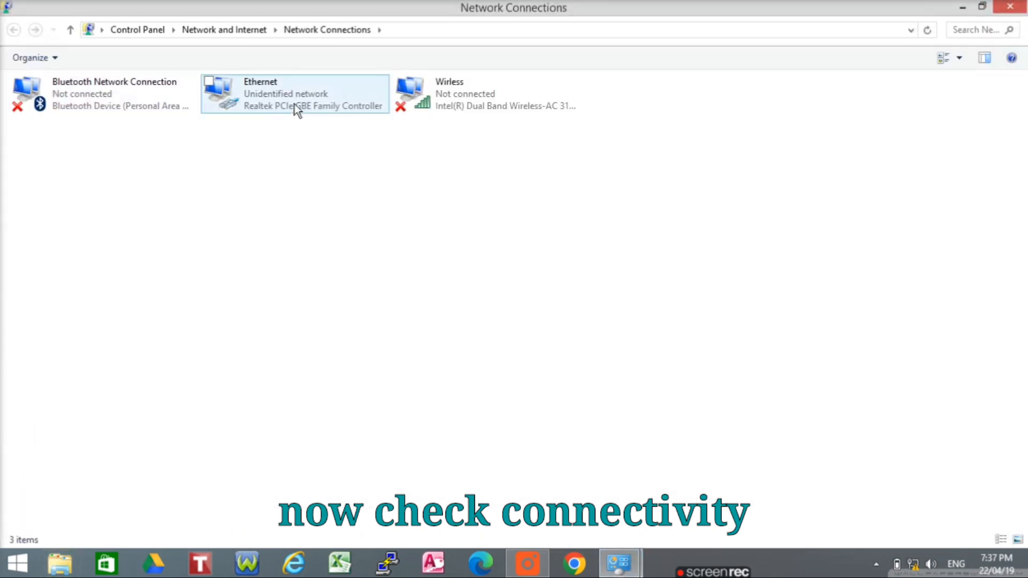
right_click(297, 102)
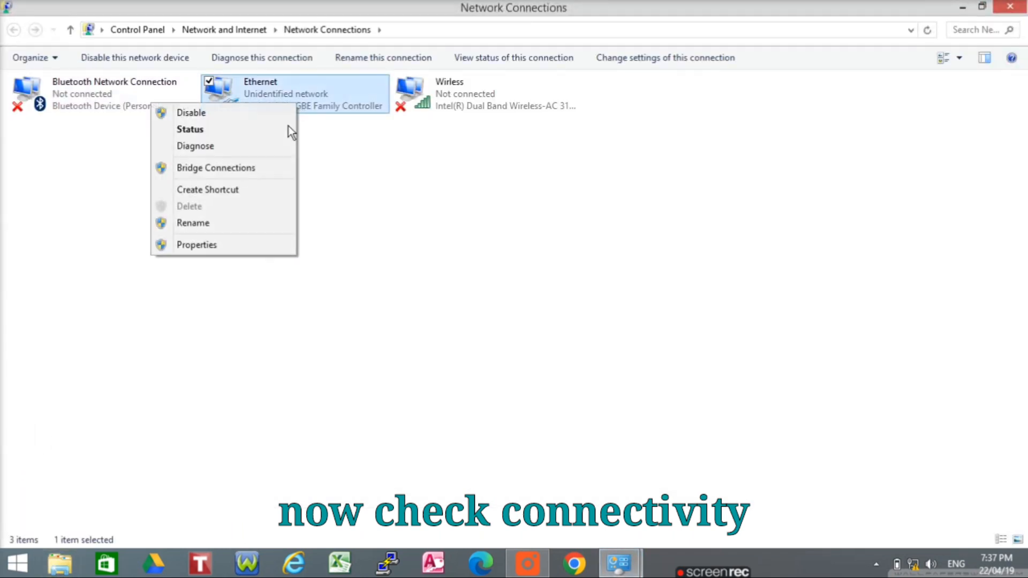
click(237, 248)
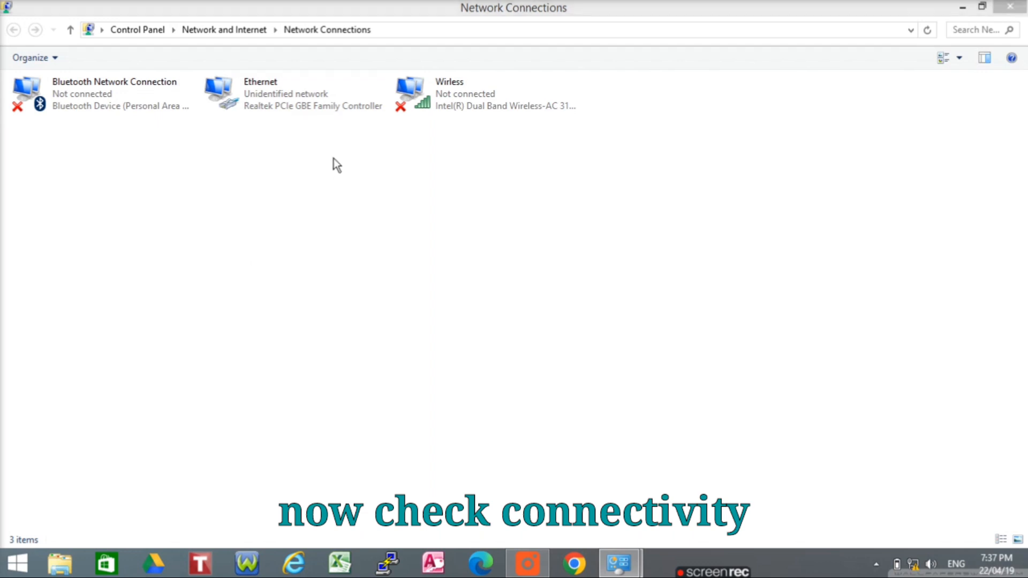
Set IPv4 address 192.168.1.48 with mask 255.255.255.0, save, and close the network windows
drag(265, 223, 264, 287)
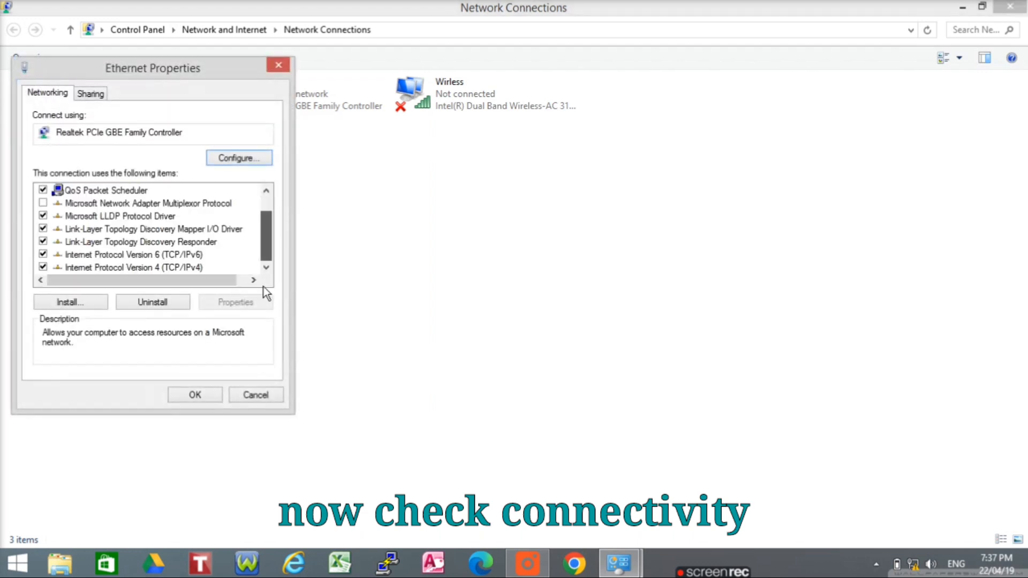
double_click(171, 268)
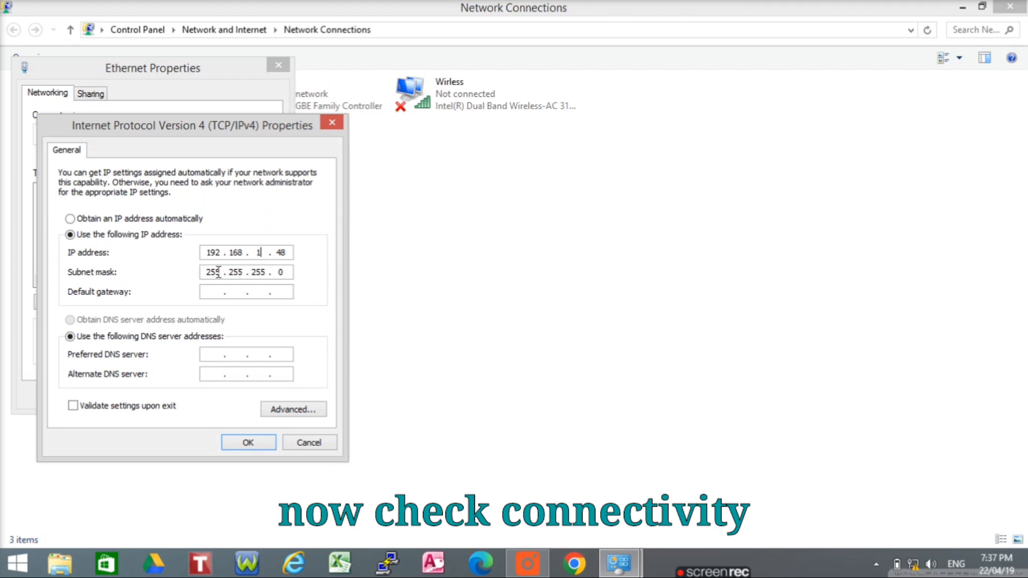
click(260, 435)
click(195, 395)
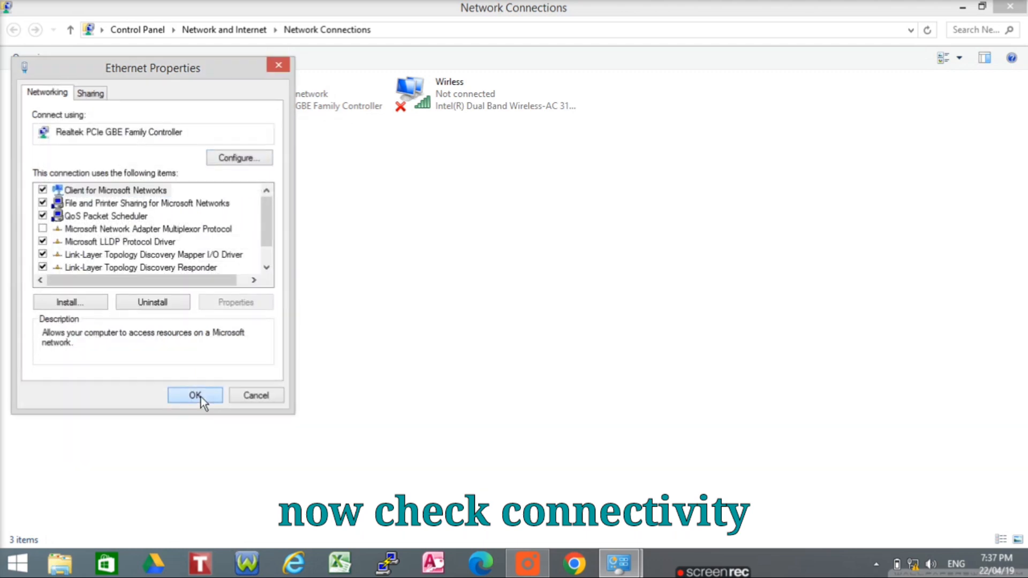
click(1017, 7)
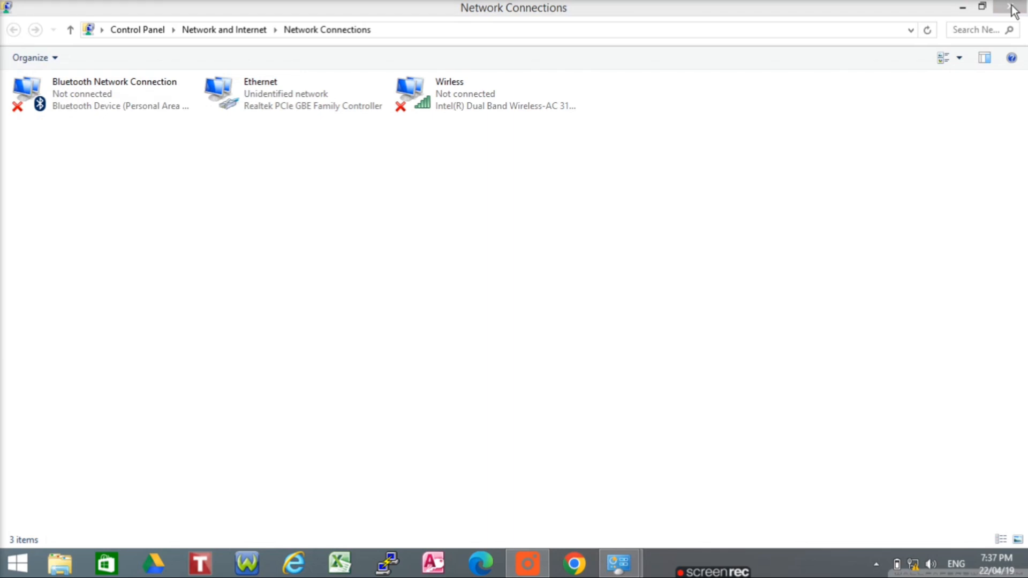
click(1015, 10)
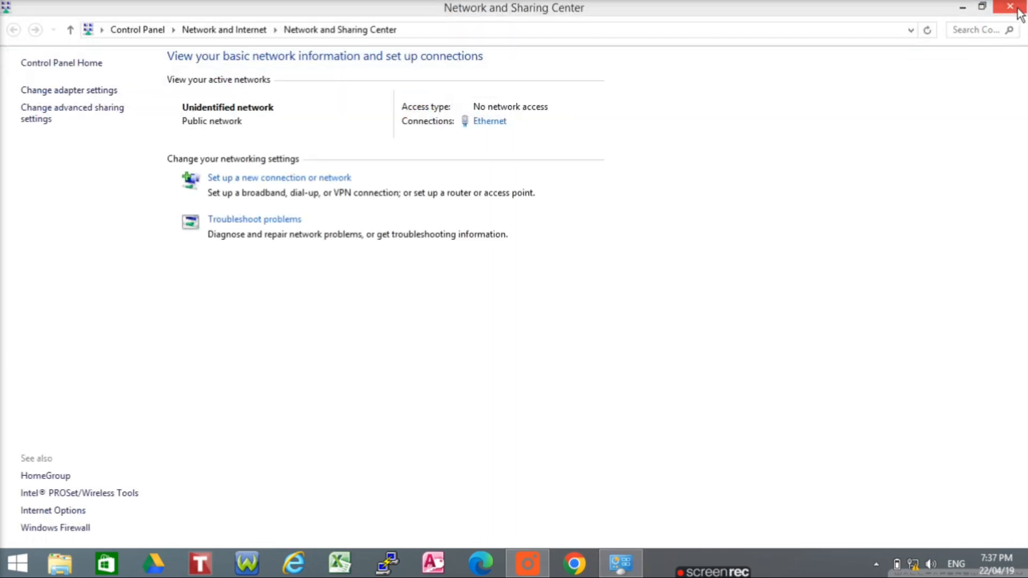
click(1019, 12)
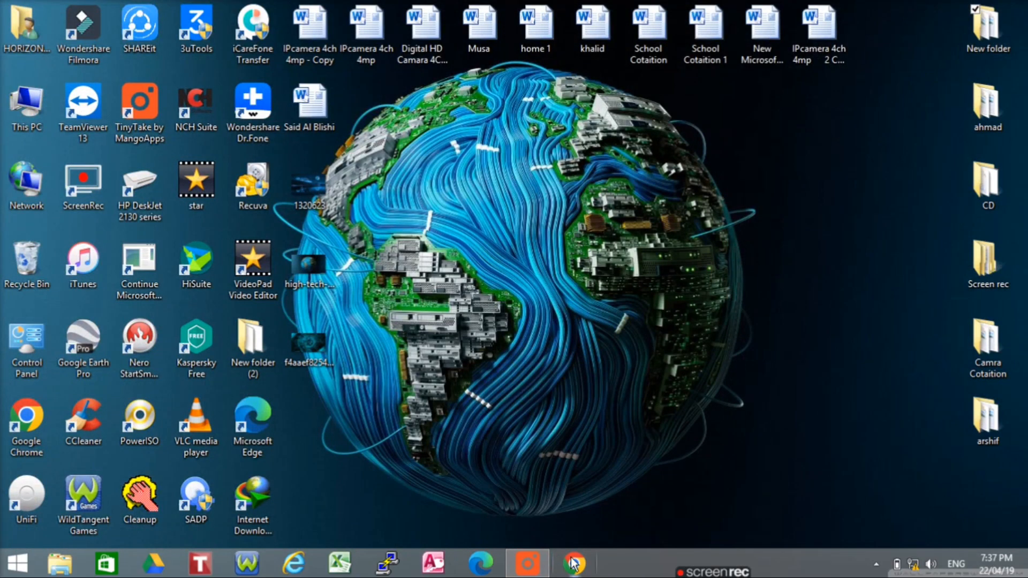
Launch Chrome and browse to the access point at 192.168.1.41
right_click(572, 562)
click(575, 563)
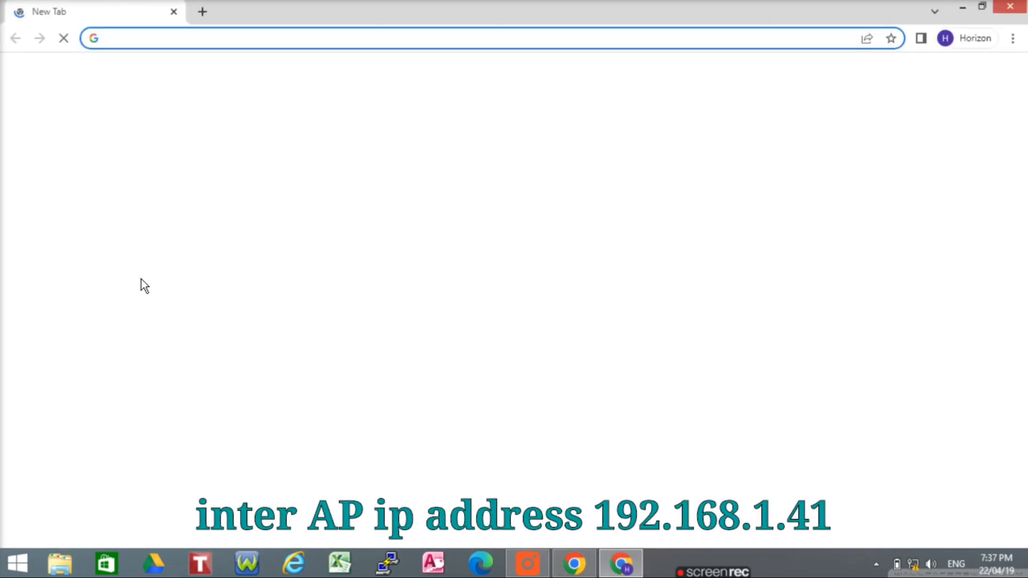
click(126, 39)
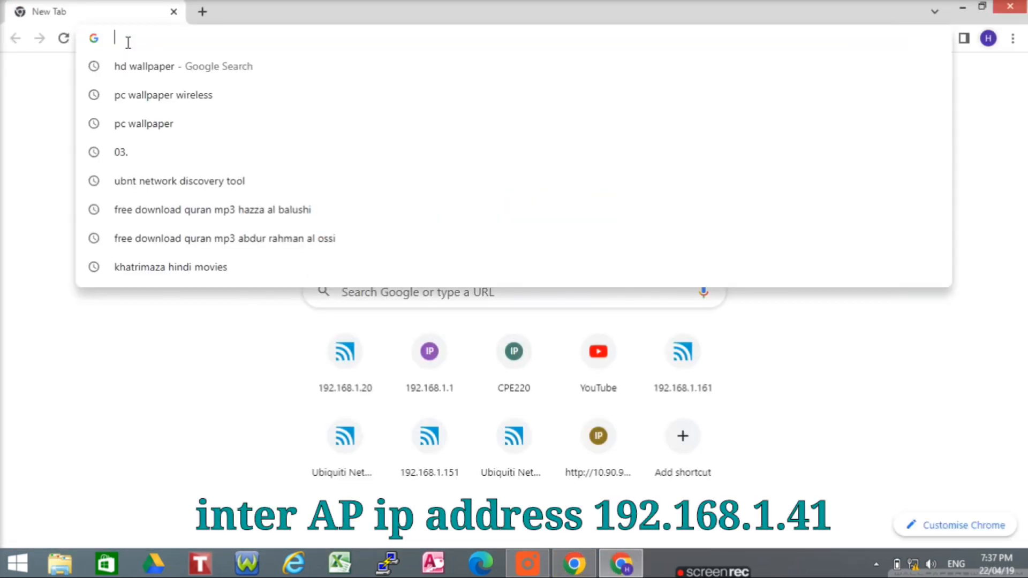
text(192.168.)
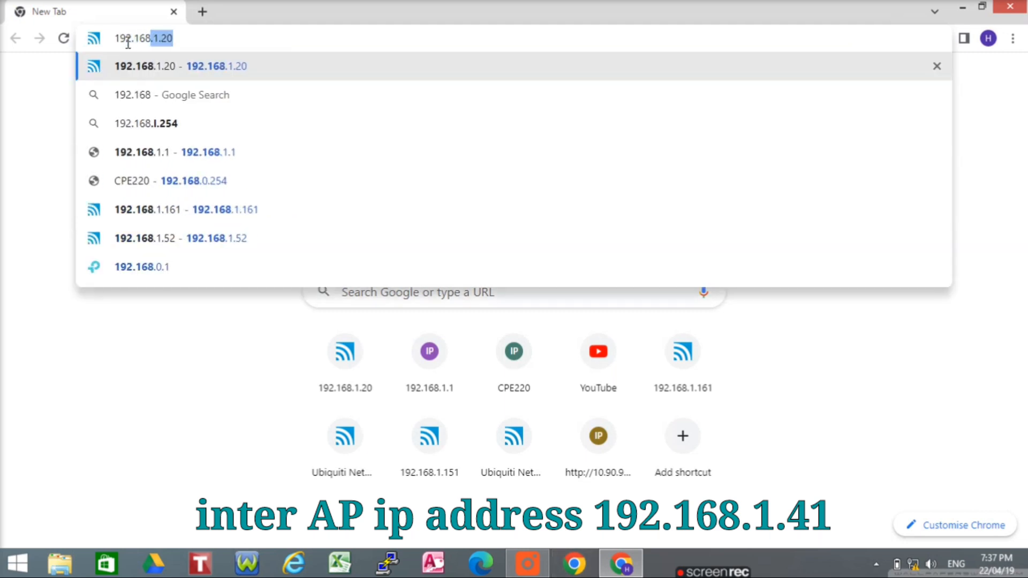
text(1.41)
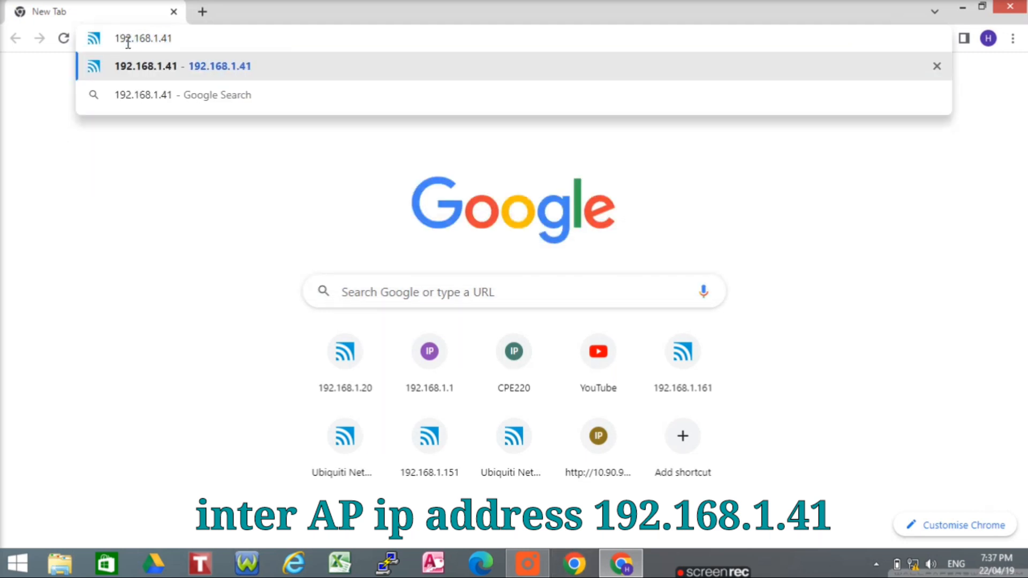
key(Return)
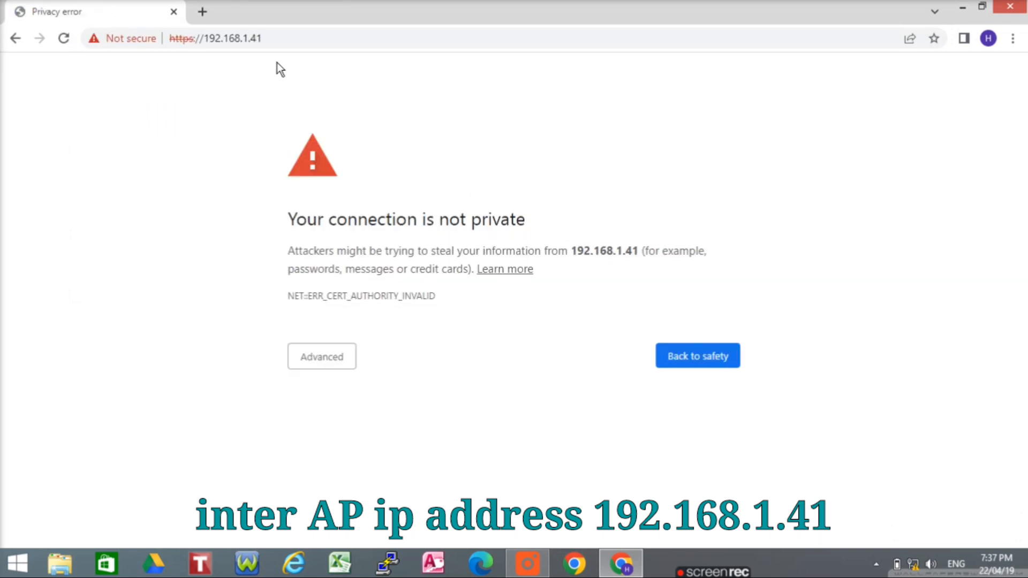
Bypass the certificate warning, log in to the access point as admin, and open a new tab
click(327, 358)
click(367, 473)
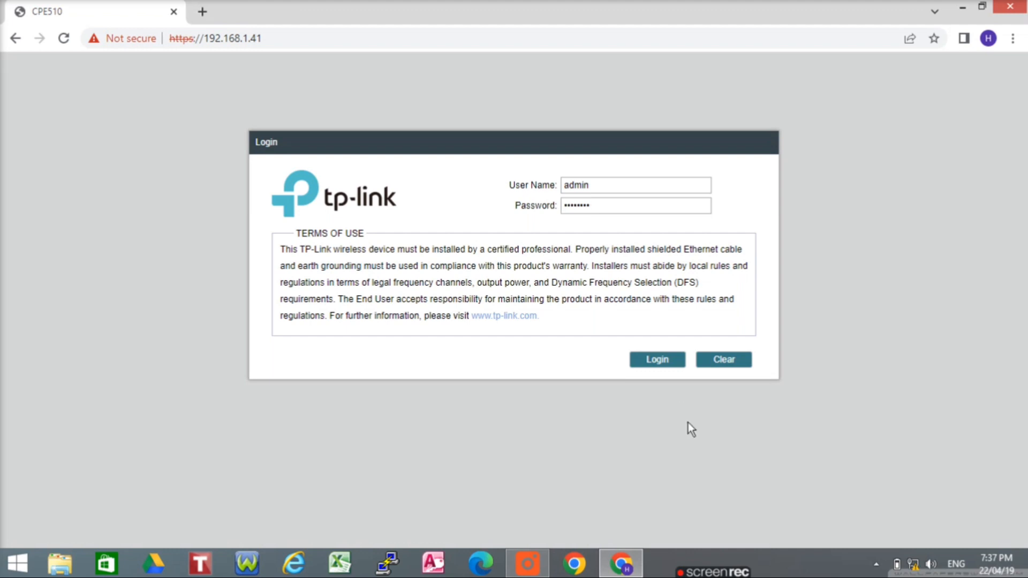
click(658, 362)
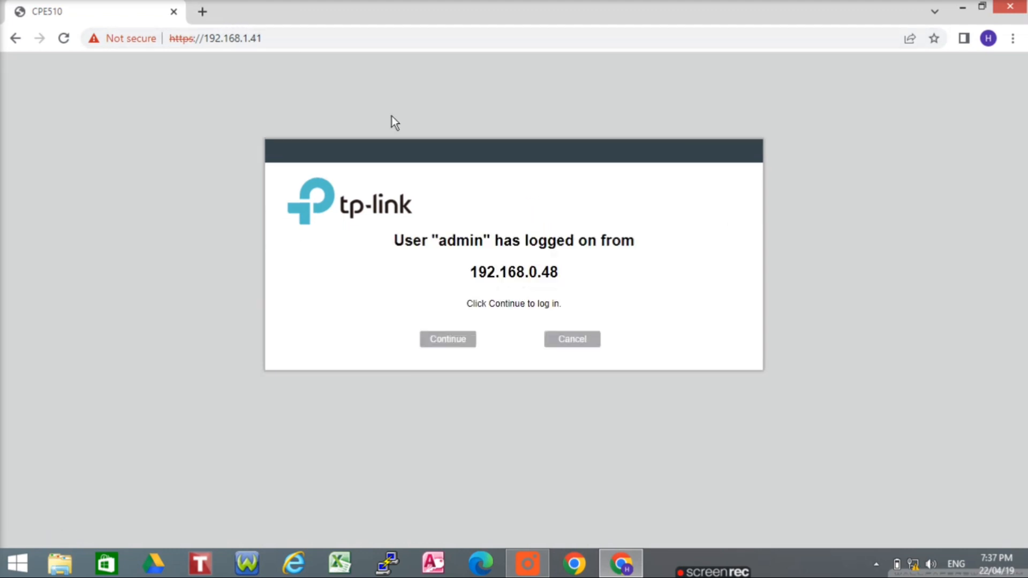
click(464, 342)
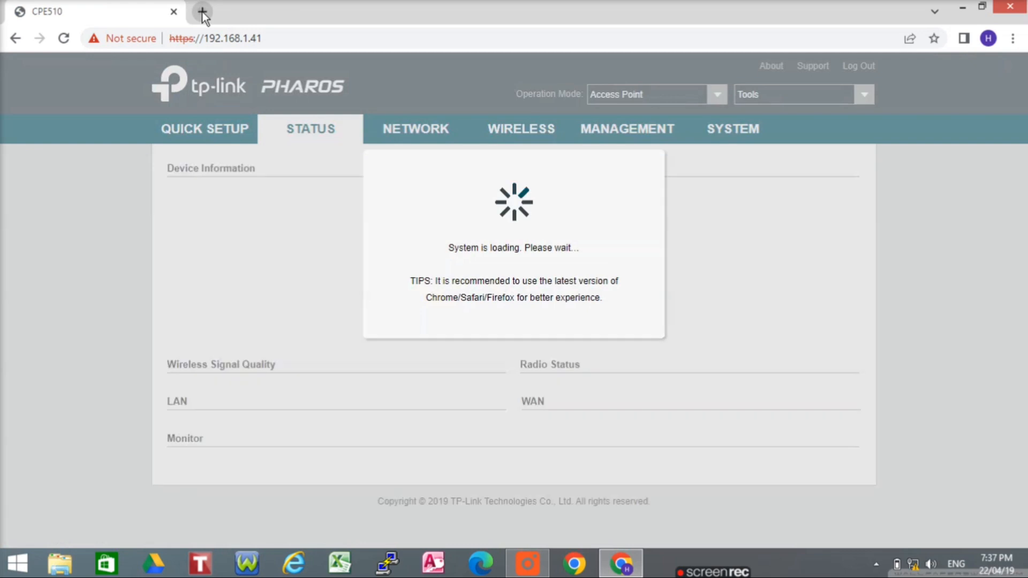
click(204, 11)
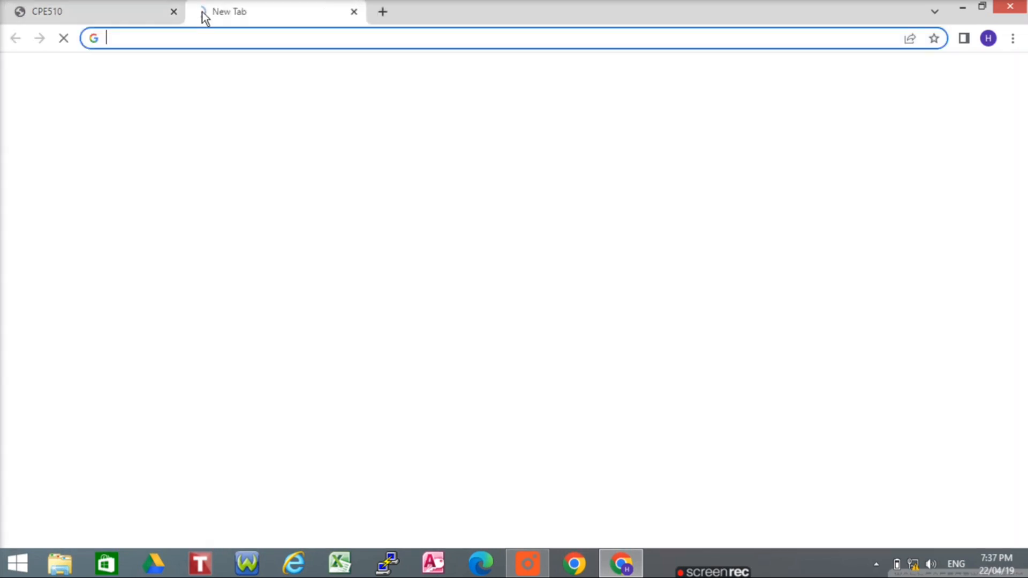
Browse to 192.168.1.42, bypass the certificate warning, and log in to the client CPE510 as admin
click(159, 39)
text(192.168)
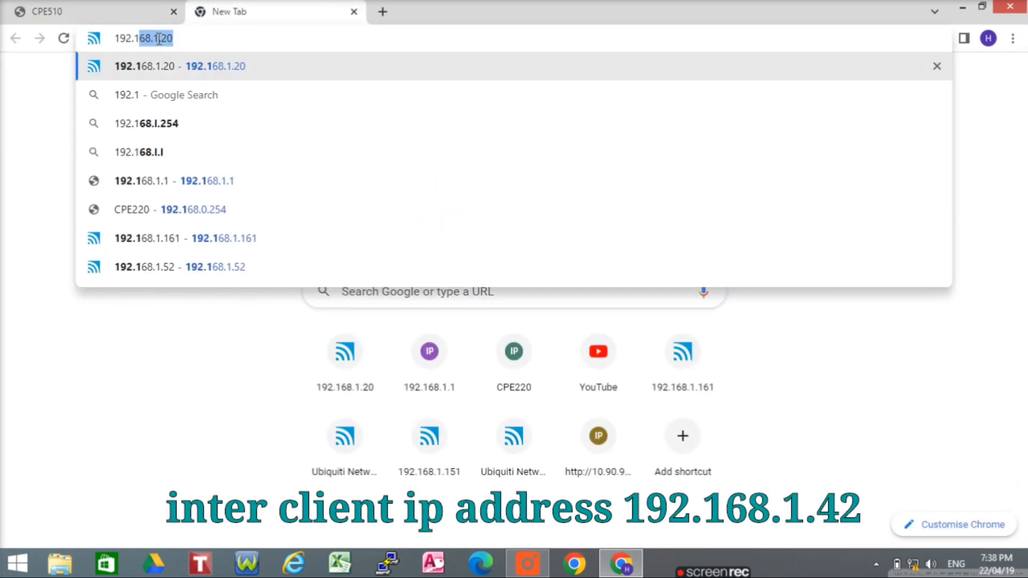
text(.1.42)
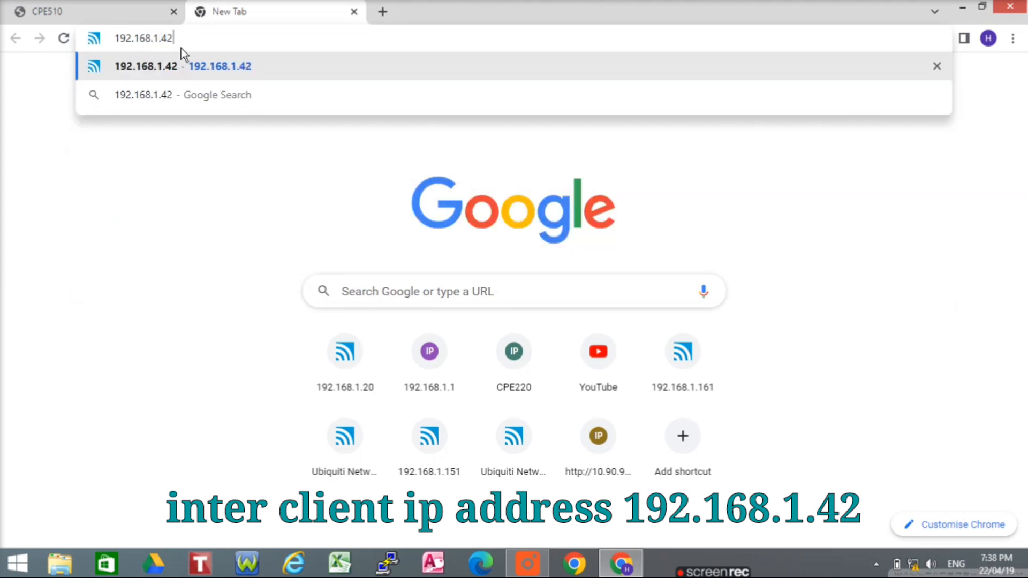
key(Return)
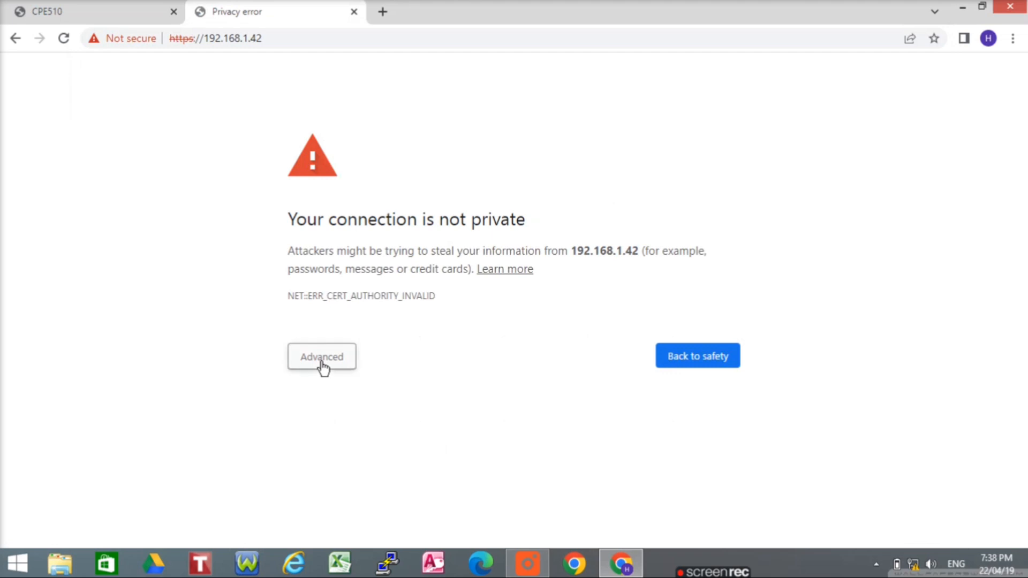
click(323, 367)
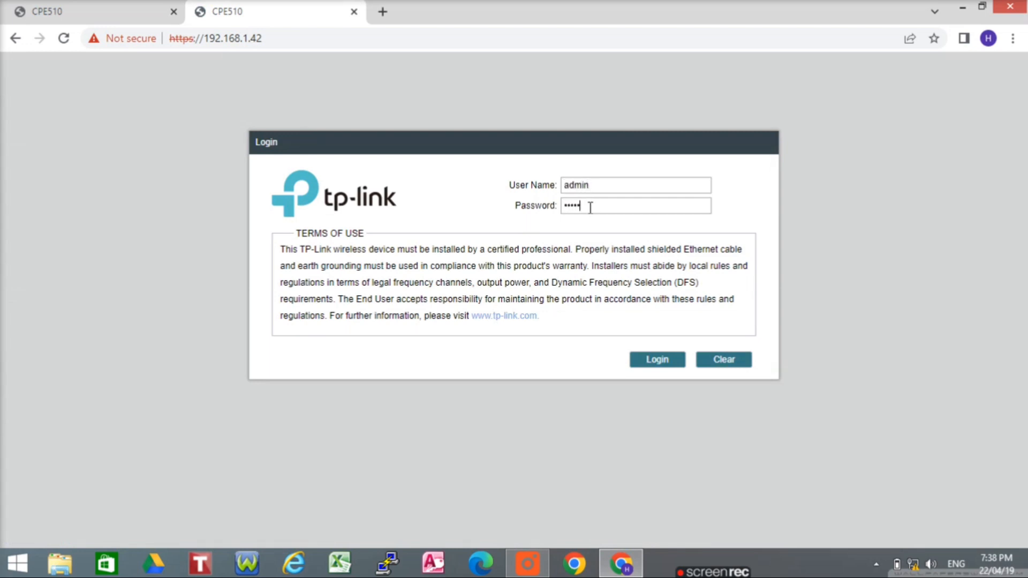
click(666, 355)
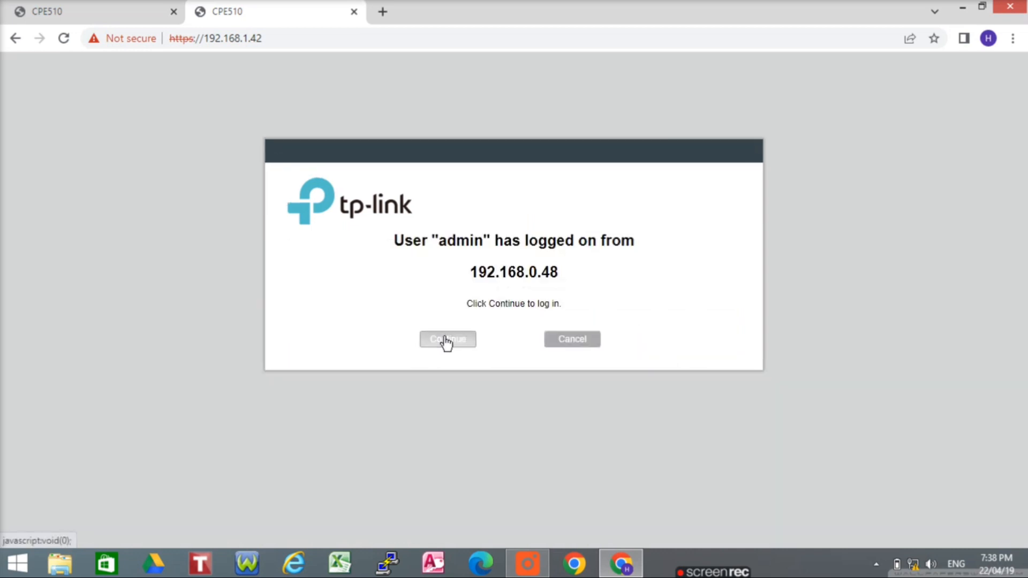
click(446, 343)
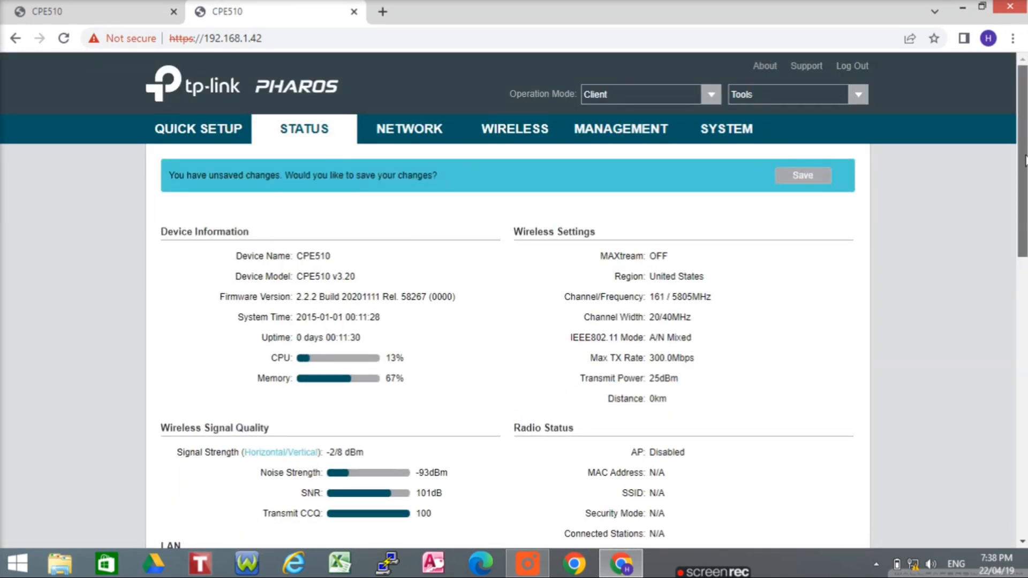
Save the client CPE510's pending changes from the Status page's unsaved-changes banner
scroll(487, 381, down, 1)
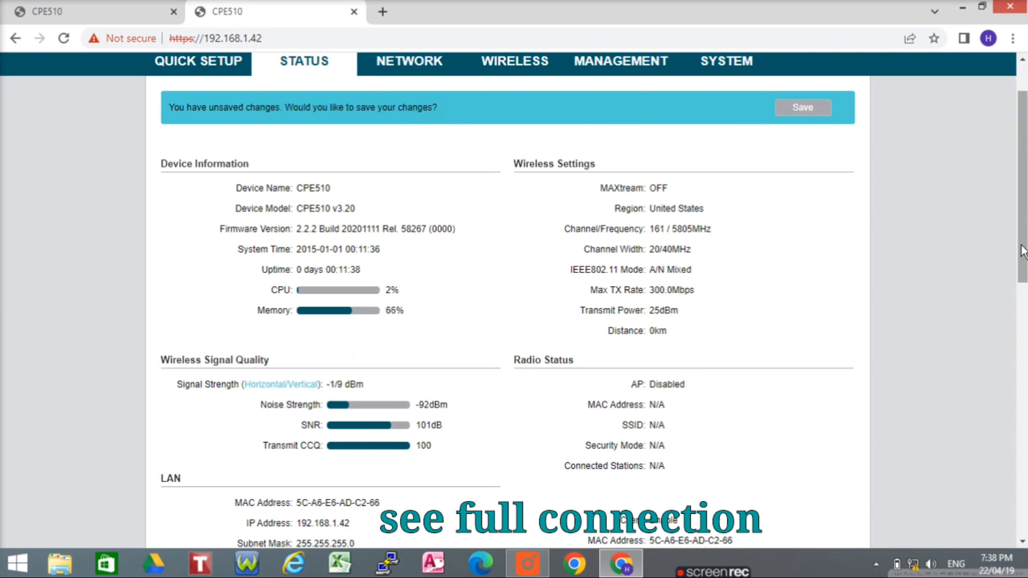
drag(1022, 249, 1024, 217)
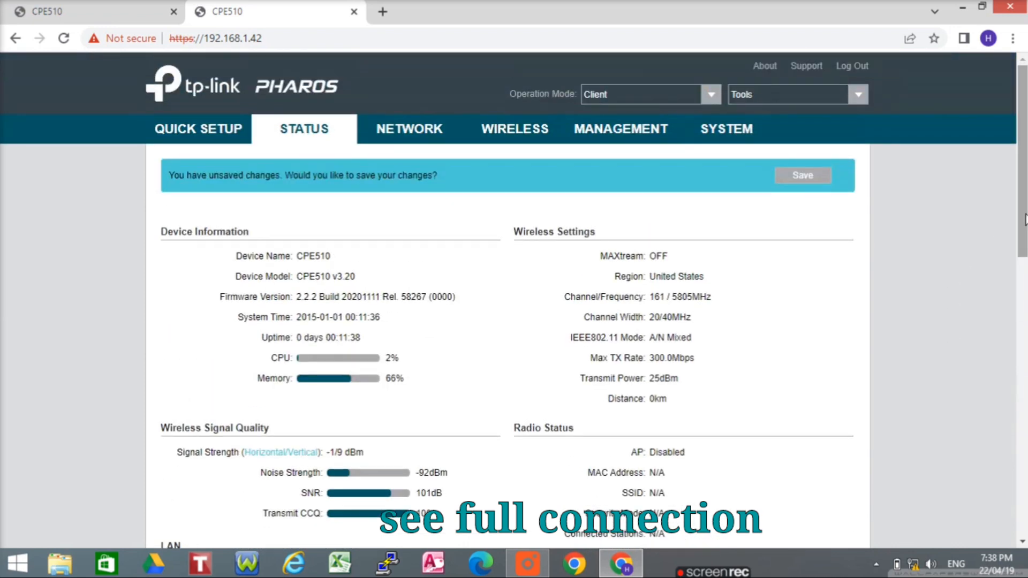
click(811, 181)
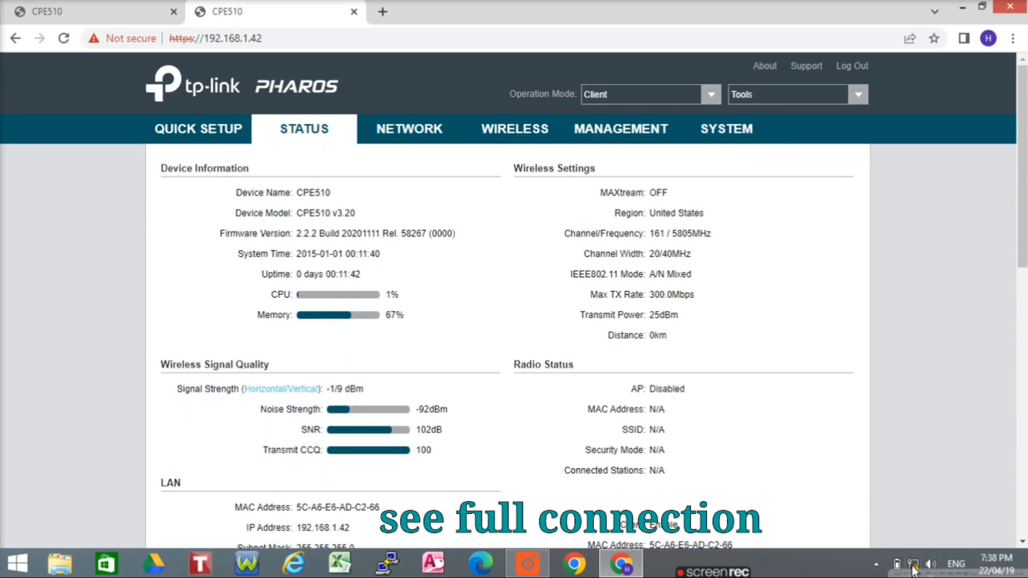
click(913, 565)
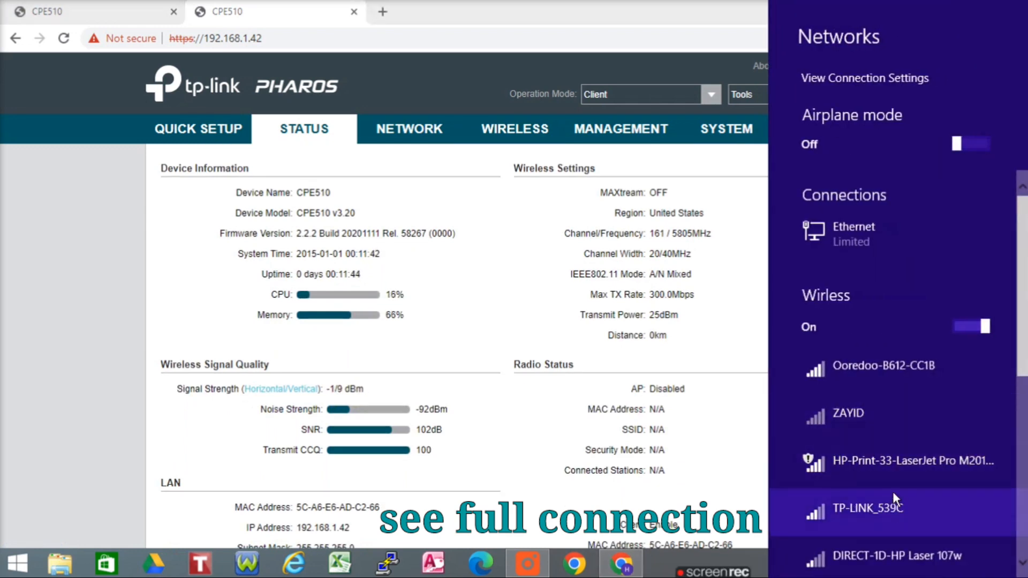